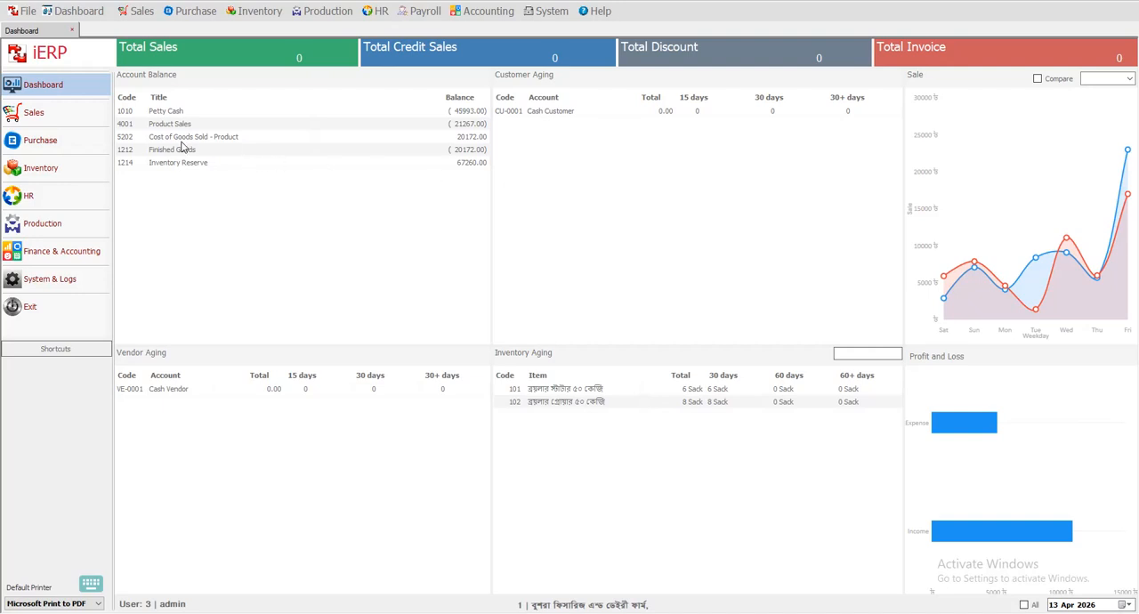
Open the Create GL Account form for the chart of accounts.
left_click(483, 12)
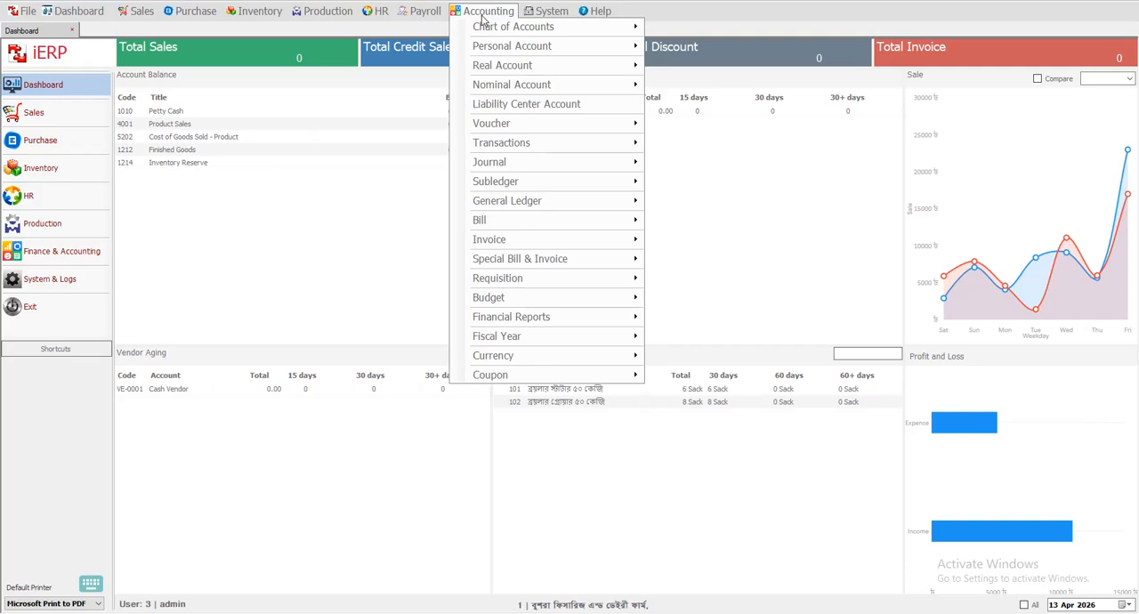
mouse_move(476, 34)
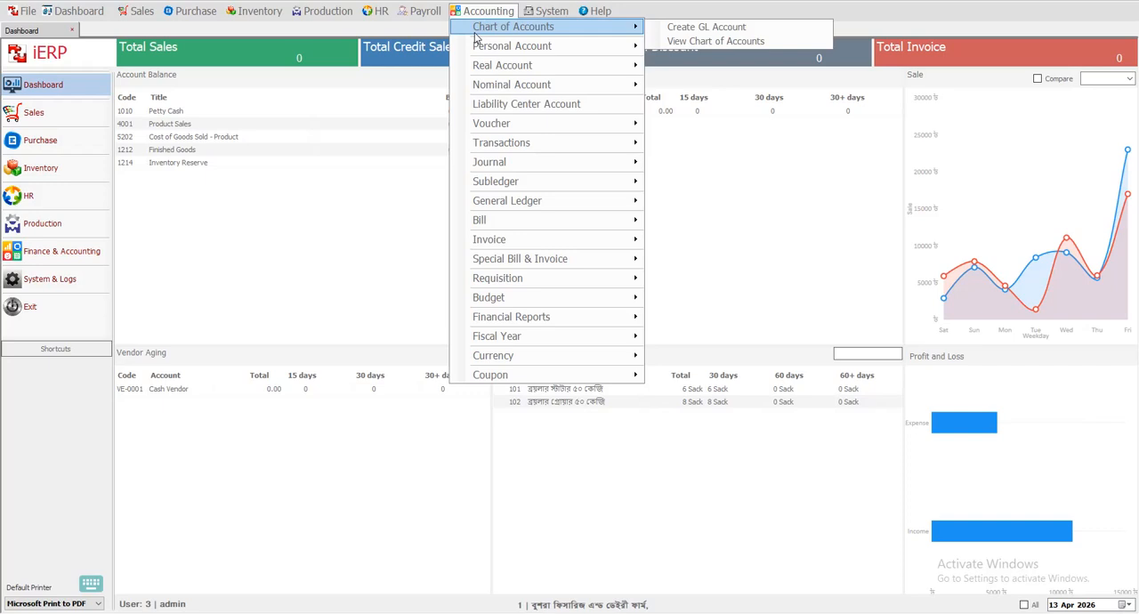
left_click(723, 27)
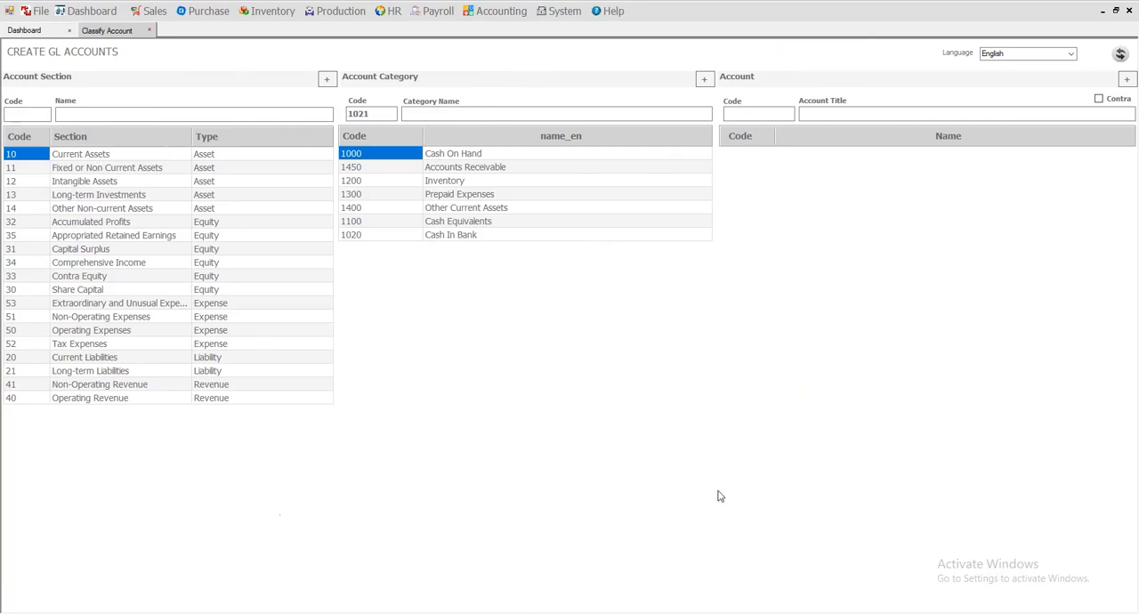
Examine the accounts under the Cash On Hand and Accounts Receivable categories of the Current Assets section.
left_click(90, 158)
left_click(453, 156)
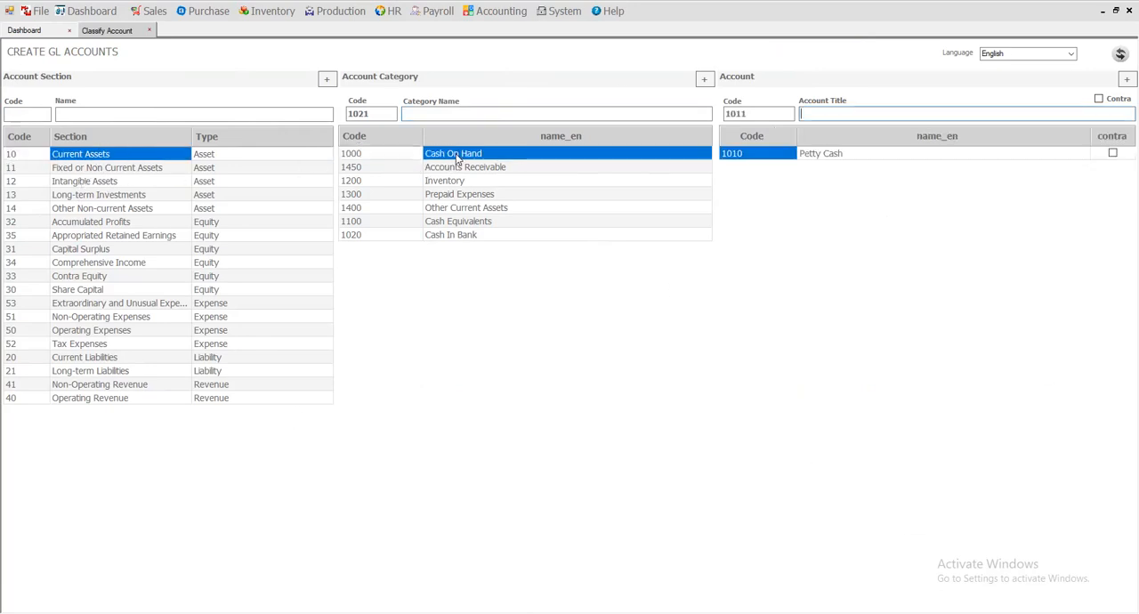
left_click(813, 156)
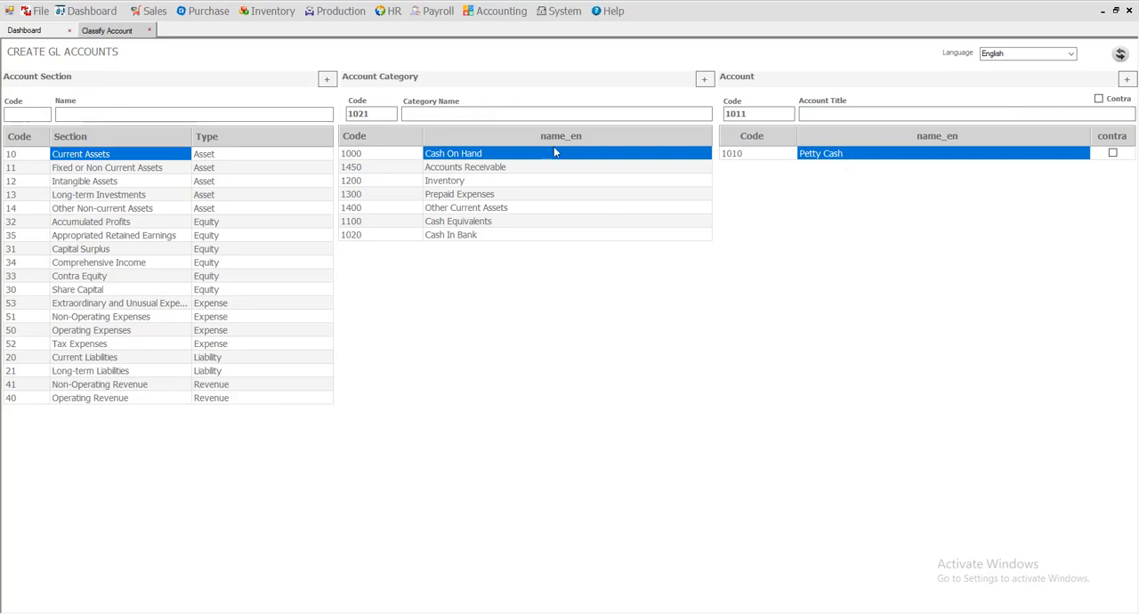
left_click(534, 168)
left_click(870, 168)
left_click(867, 181)
left_click(868, 195)
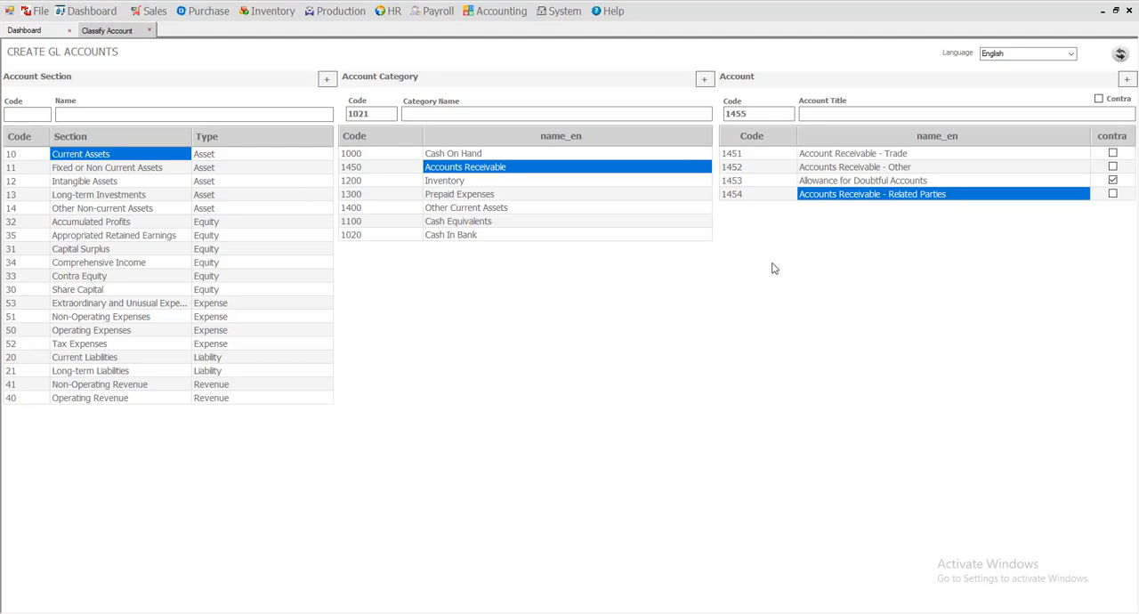
left_click(835, 169)
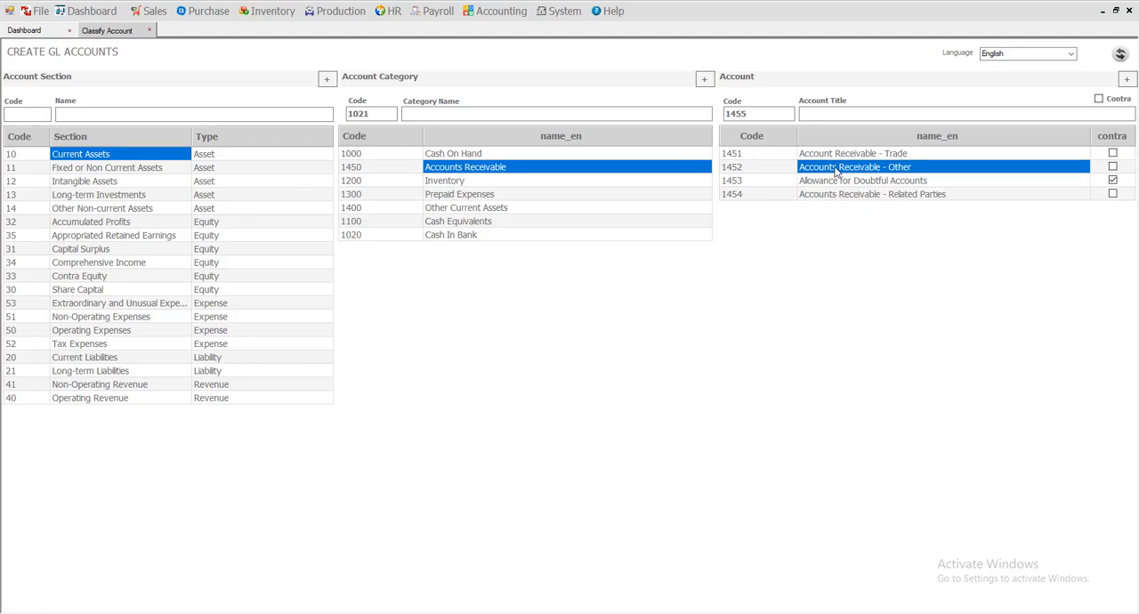
Examine the accounts under Intangible Assets and under Property, Plant, and Equipment (PPE) in Fixed or Non Current Assets.
left_click(89, 182)
left_click(487, 157)
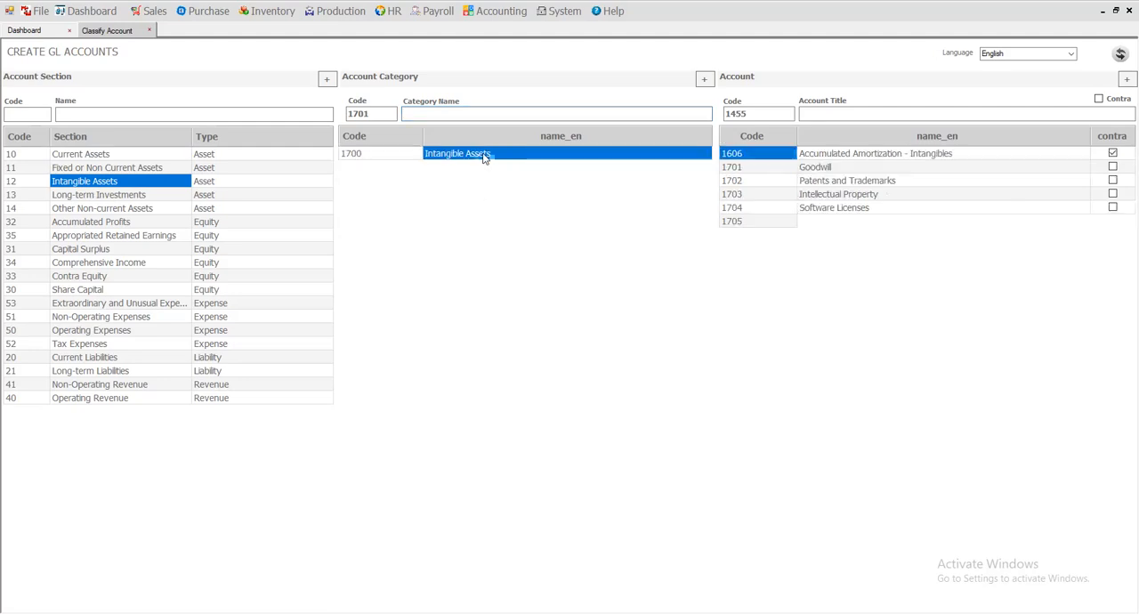
left_click(139, 169)
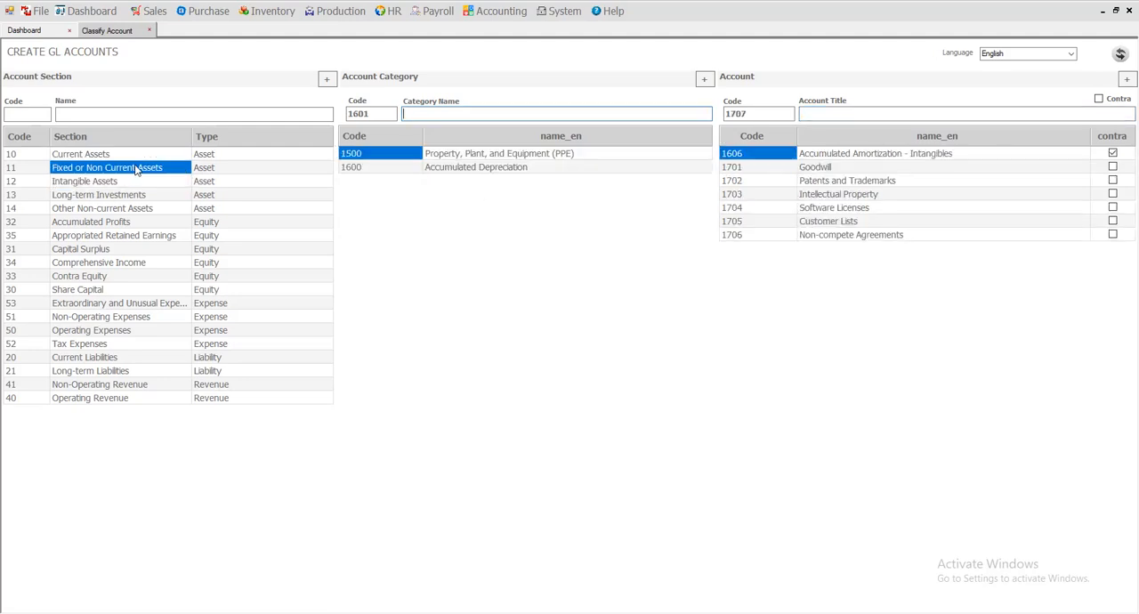
left_click(454, 158)
left_click(819, 168)
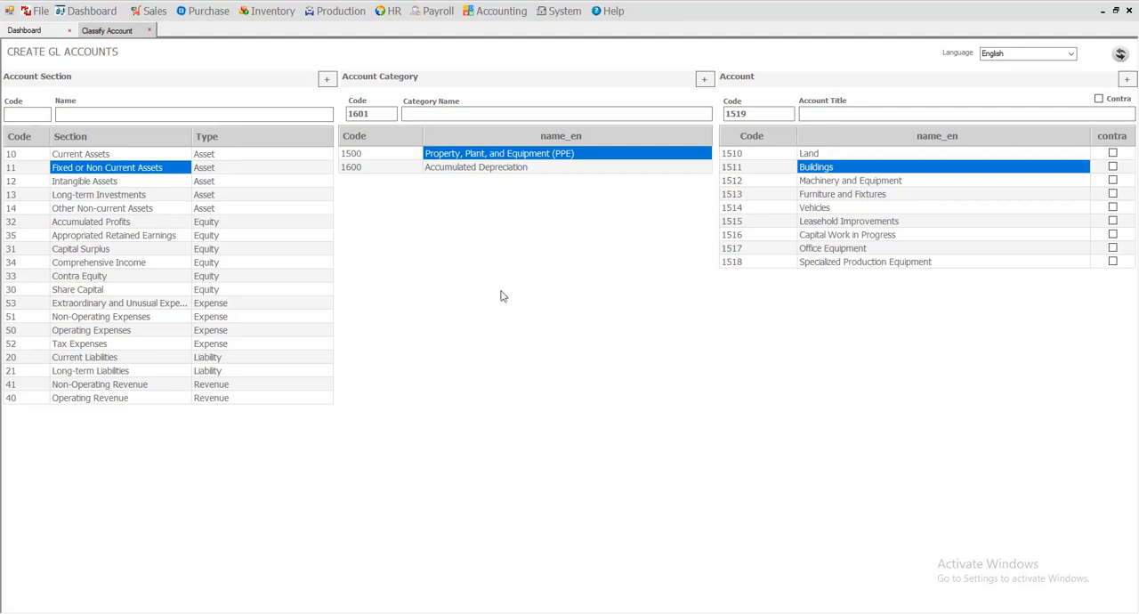
left_click(841, 156)
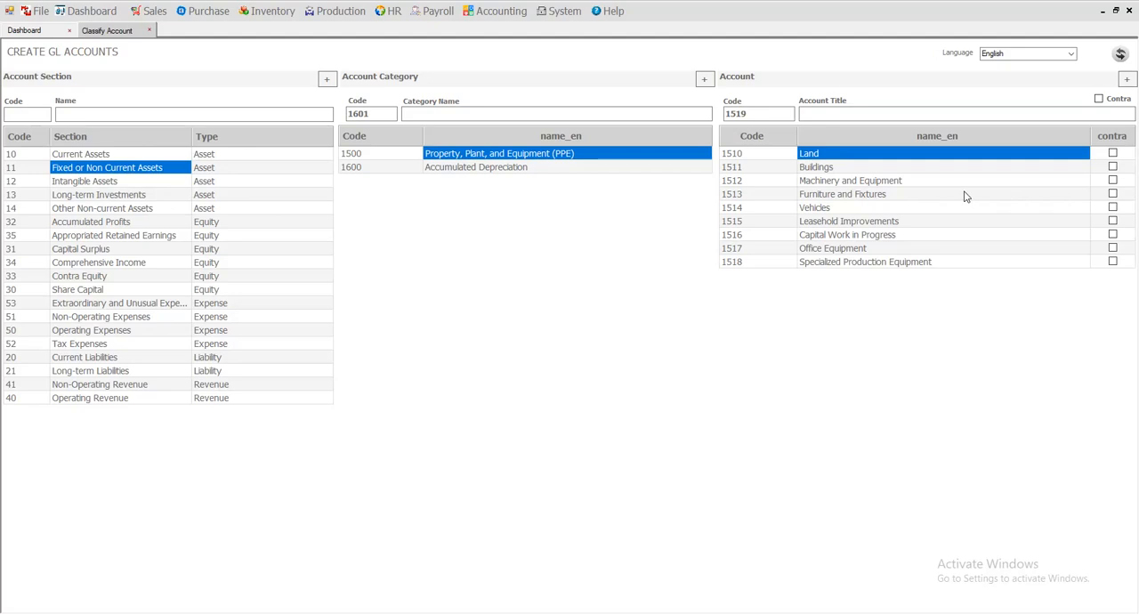
Review the account sections classified as Asset, from Current Assets to Other Non-current Assets.
left_click_drag(228, 156, 121, 216)
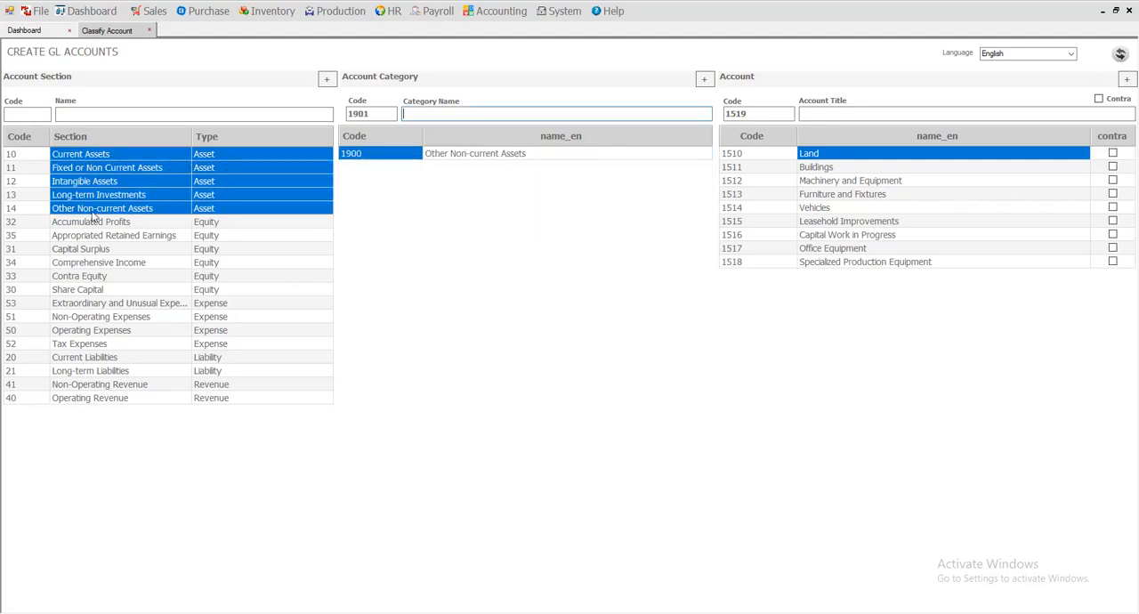
left_click(159, 169)
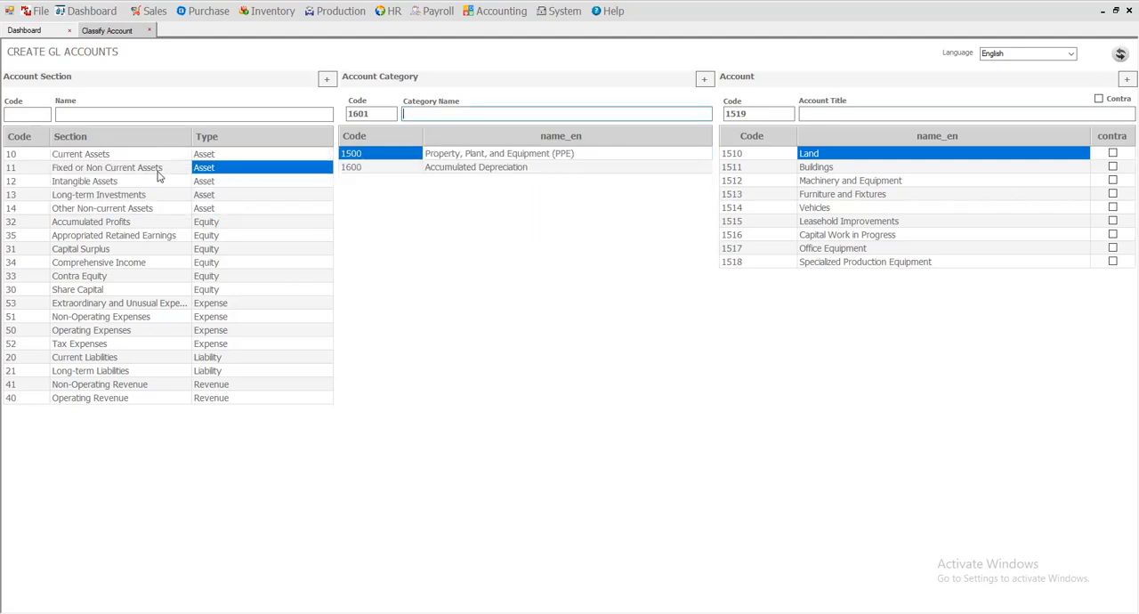
left_click(124, 155)
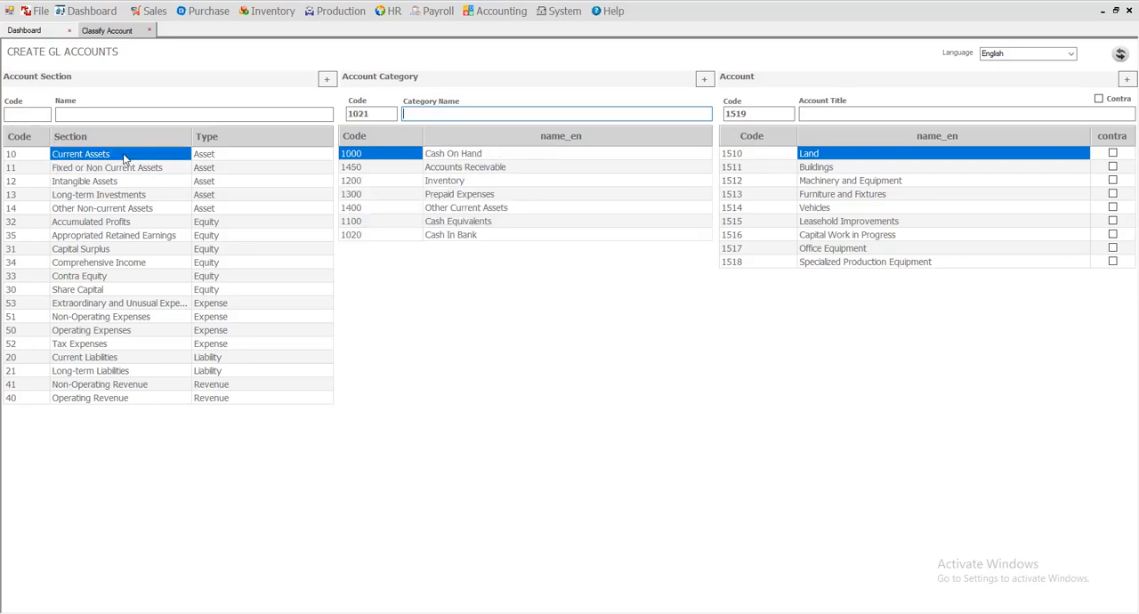
left_click(237, 158)
left_click_drag(228, 212, 77, 161)
Compare the Cash On Hand and Accounts Receivable categories within the Current Assets section.
left_click(261, 158)
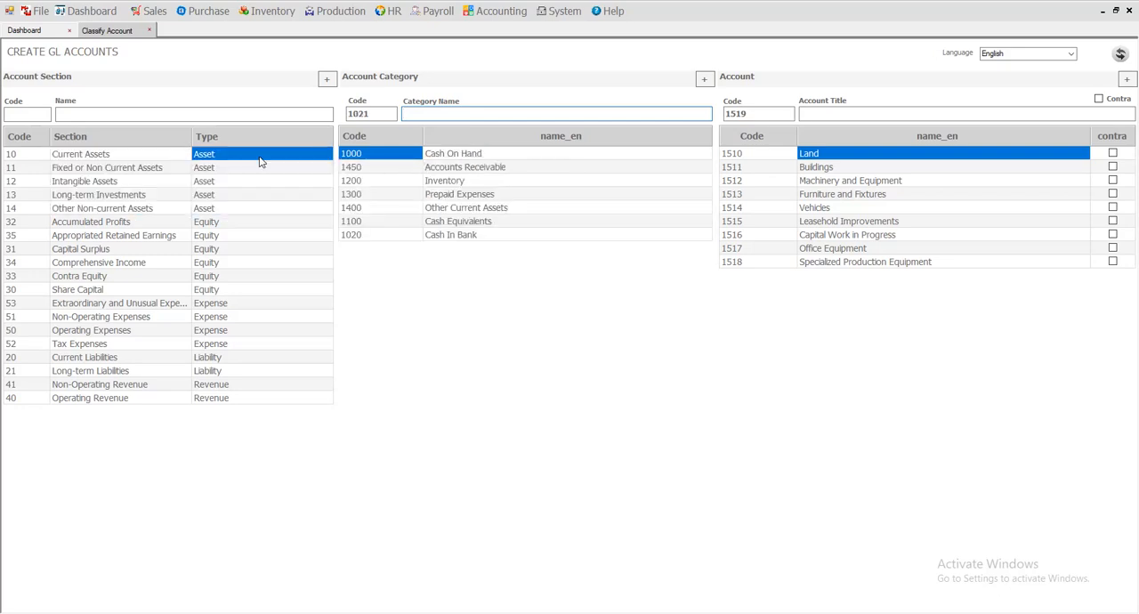
left_click(459, 156)
left_click(481, 168)
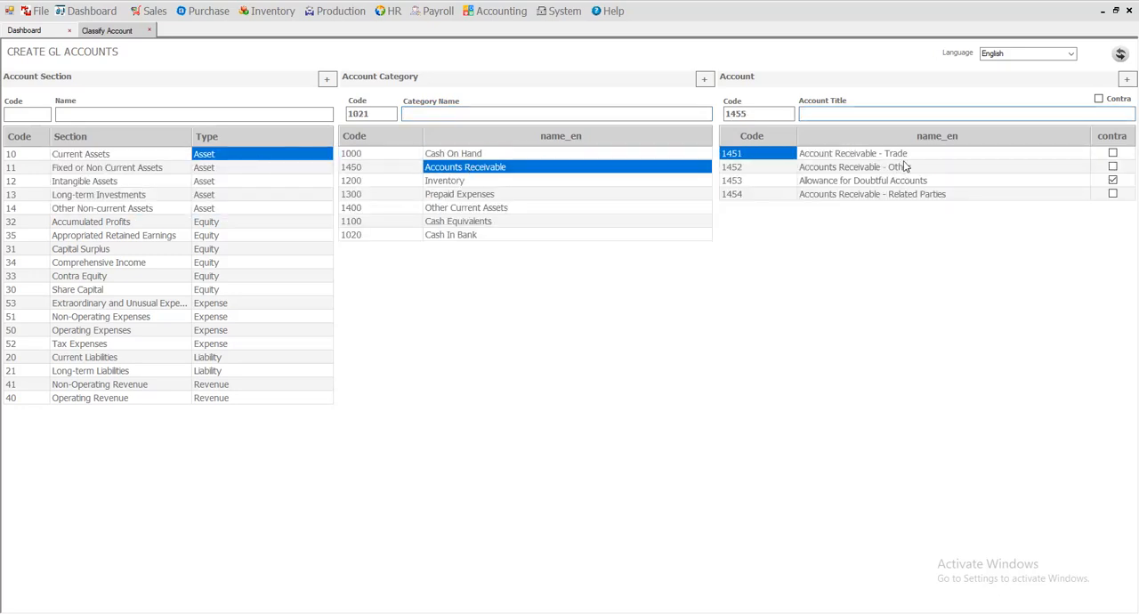
left_click(533, 157)
left_click(521, 168)
Review how the account sections are grouped by type: Asset, Equity, Expense, Liability and Revenue.
left_click_drag(221, 210, 216, 158)
left_click_drag(224, 294, 219, 232)
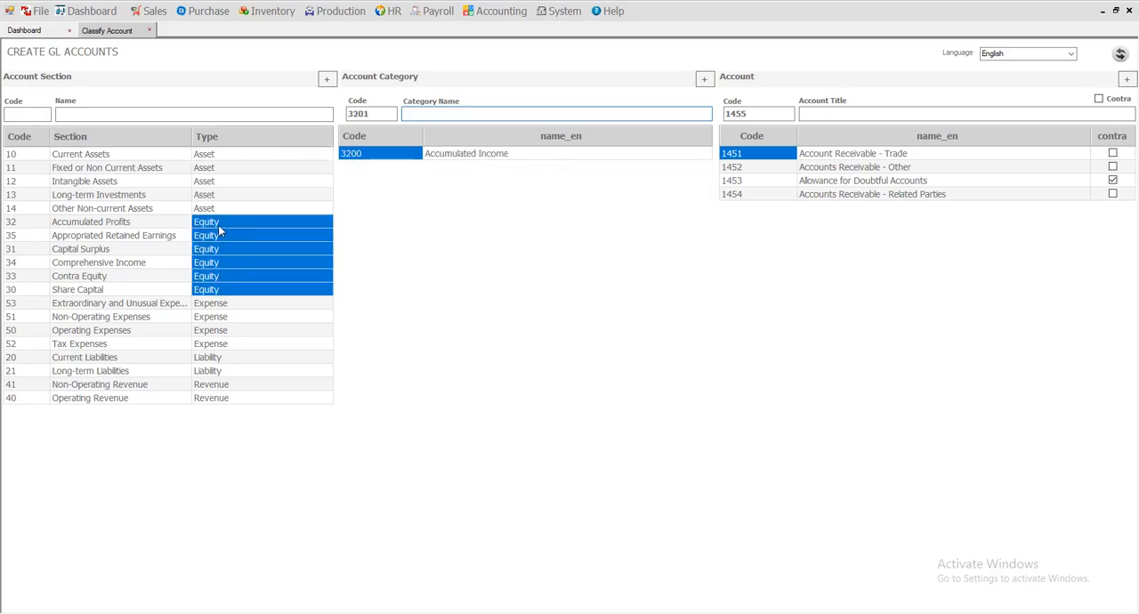
left_click_drag(231, 347, 218, 307)
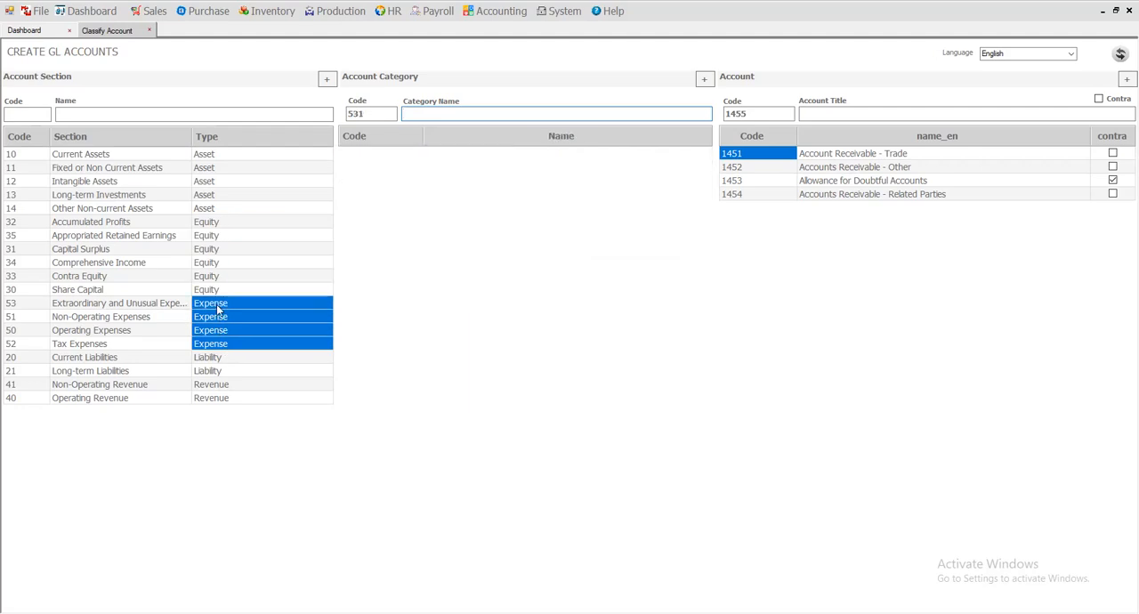
left_click_drag(217, 398, 220, 370)
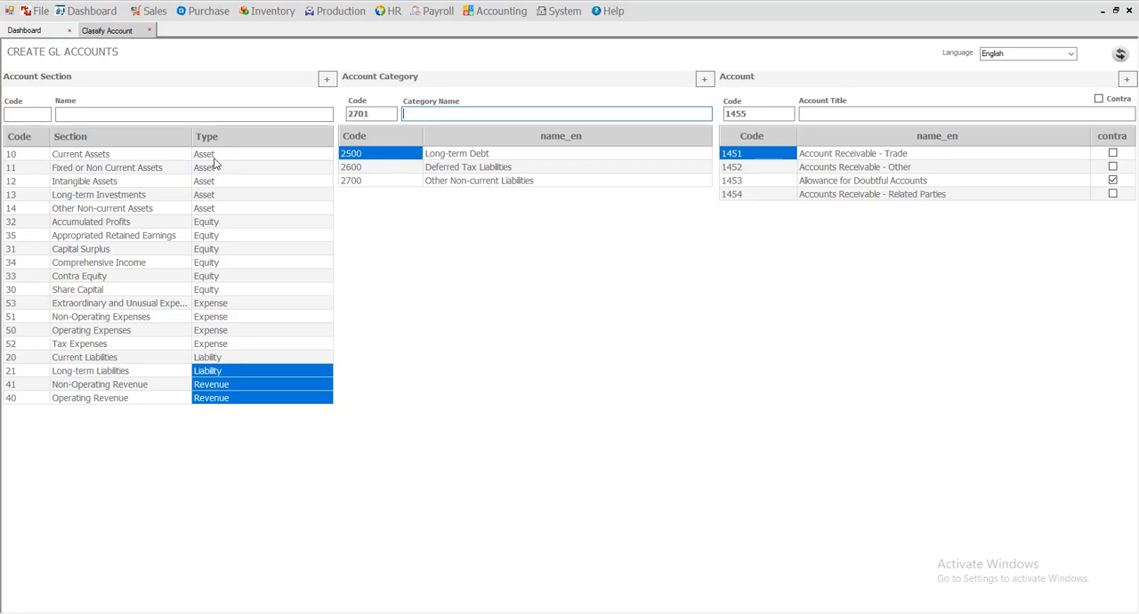
Examine each account in the Long-term Debt category, from Mortgage Payable to Long-term Notes Payable.
left_click(458, 158)
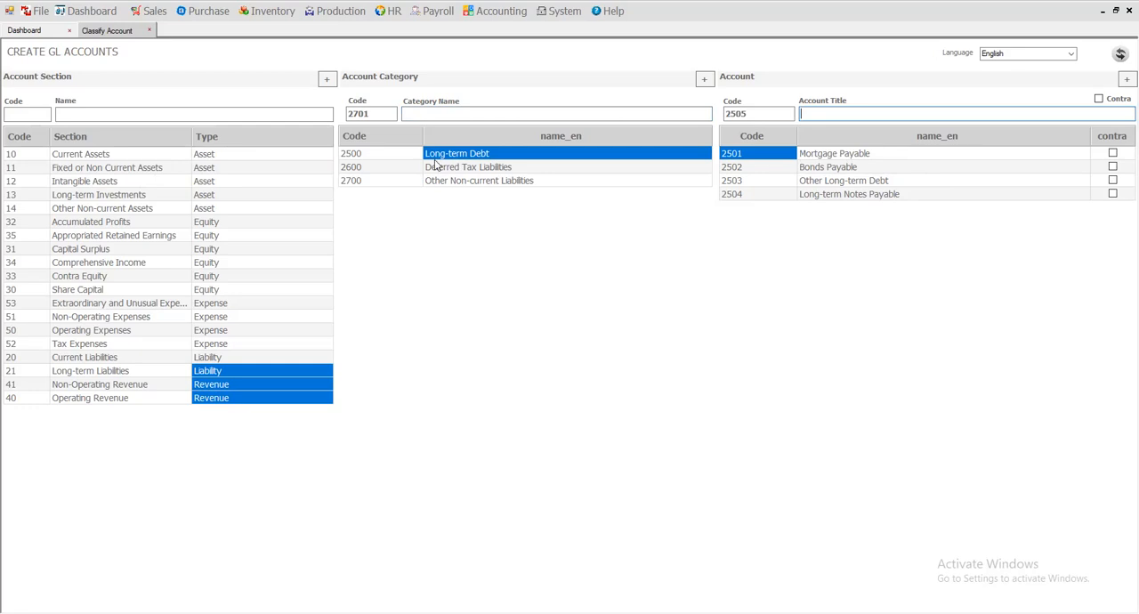
left_click(850, 156)
left_click(835, 168)
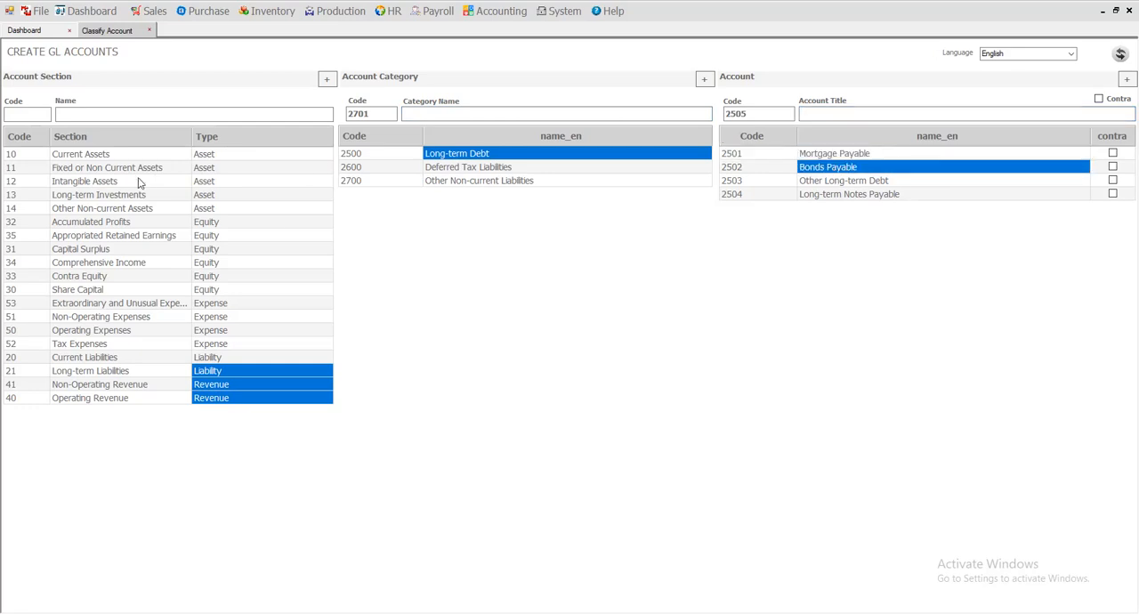
left_click(863, 155)
left_click(862, 168)
left_click(870, 182)
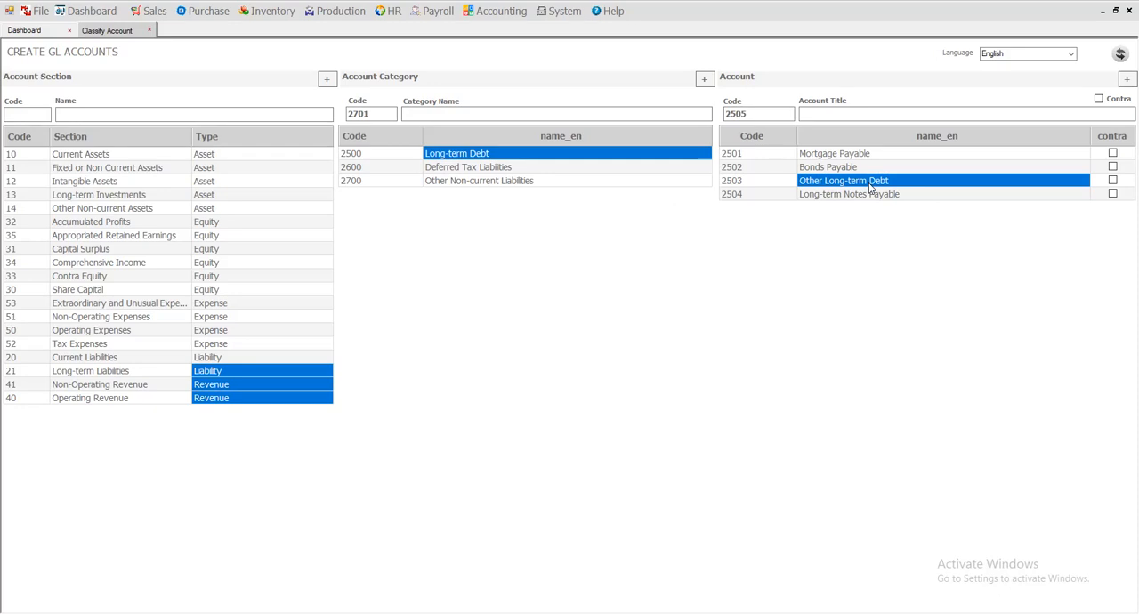
left_click(848, 196)
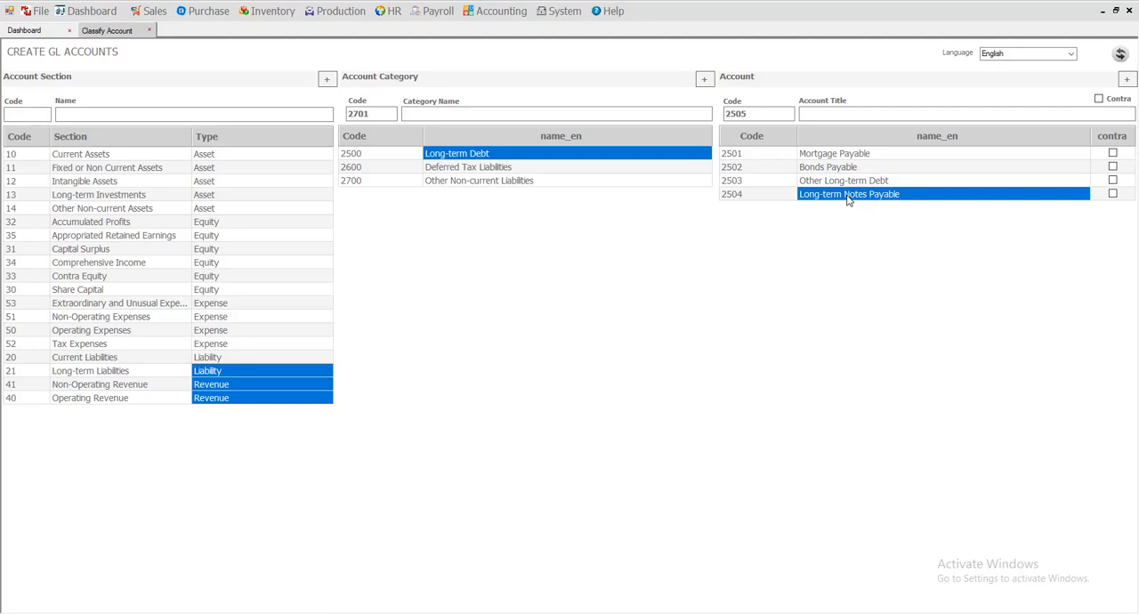
left_click(858, 155)
left_click(853, 167)
left_click(851, 192)
left_click(849, 169)
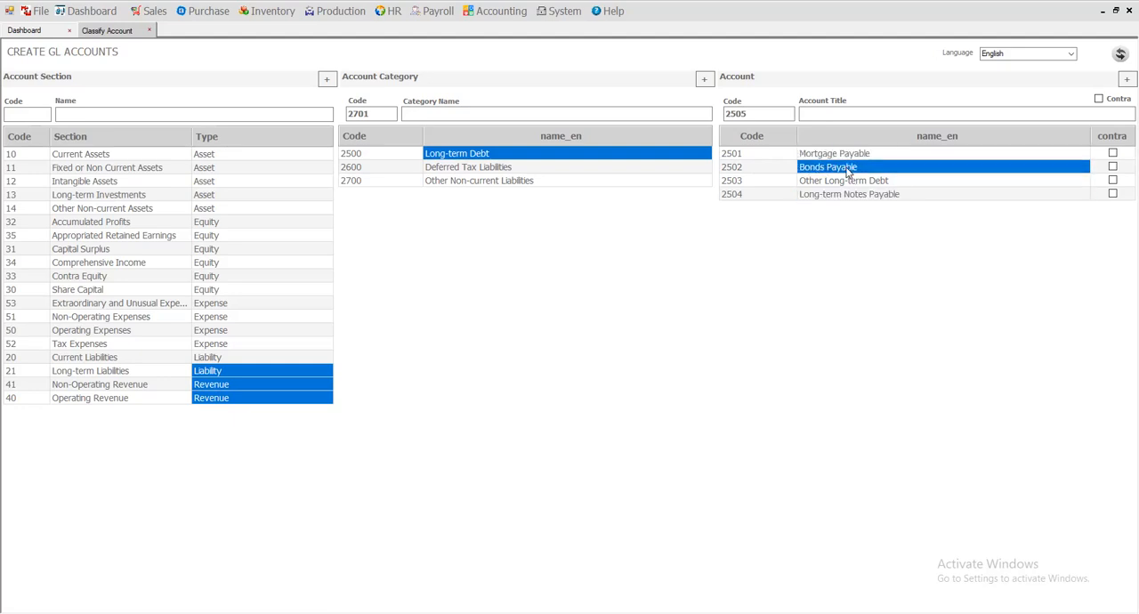
left_click(848, 156)
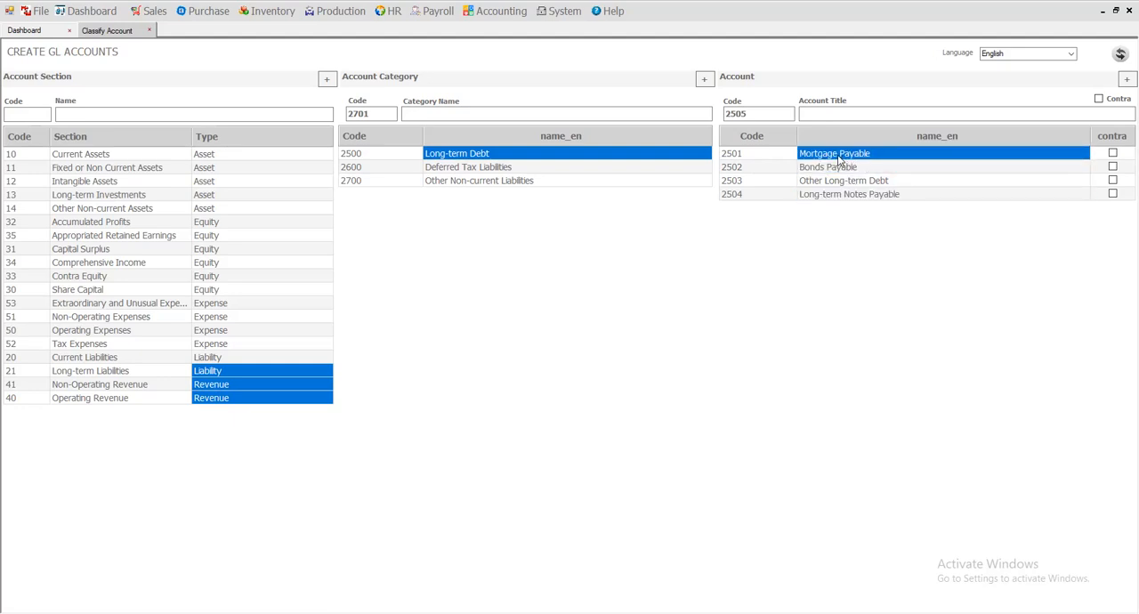
left_click(825, 170)
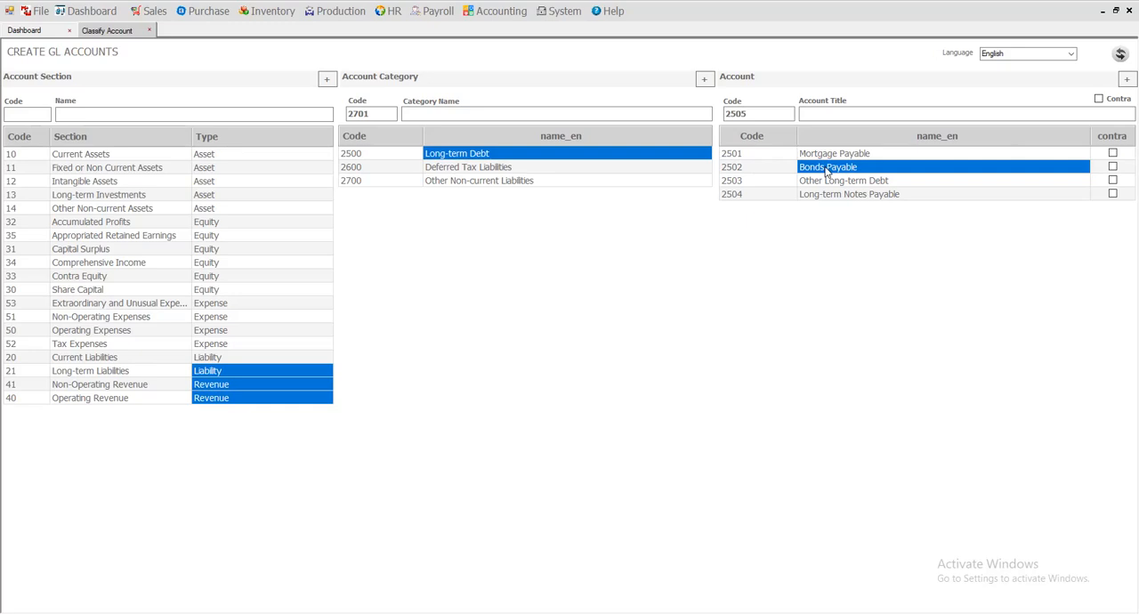
left_click(828, 160)
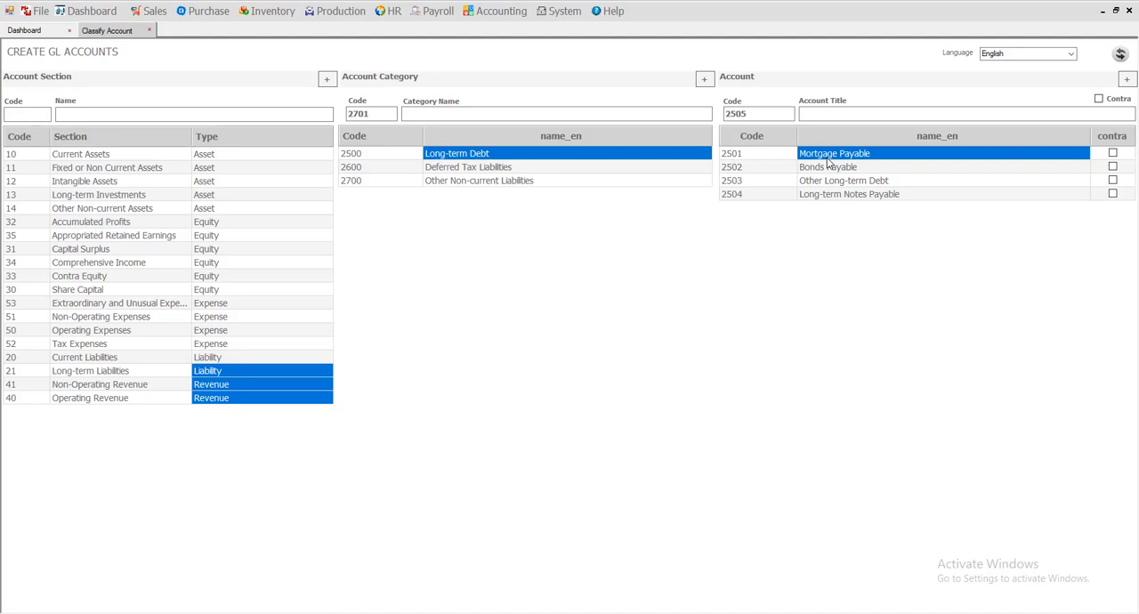
left_click(832, 167)
left_click(826, 157)
left_click(836, 173)
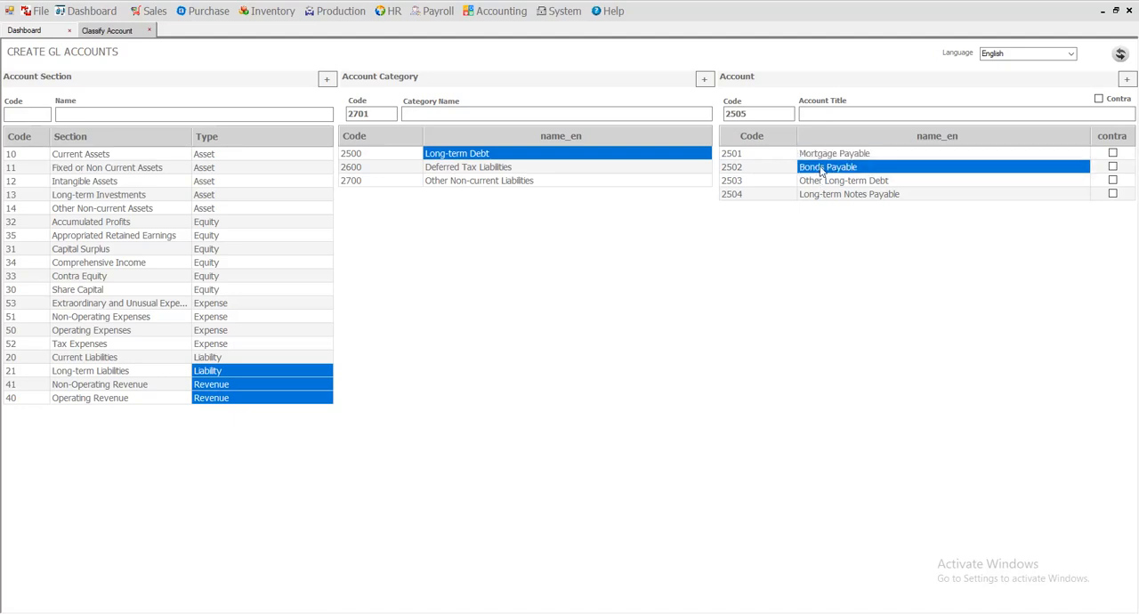
left_click(822, 157)
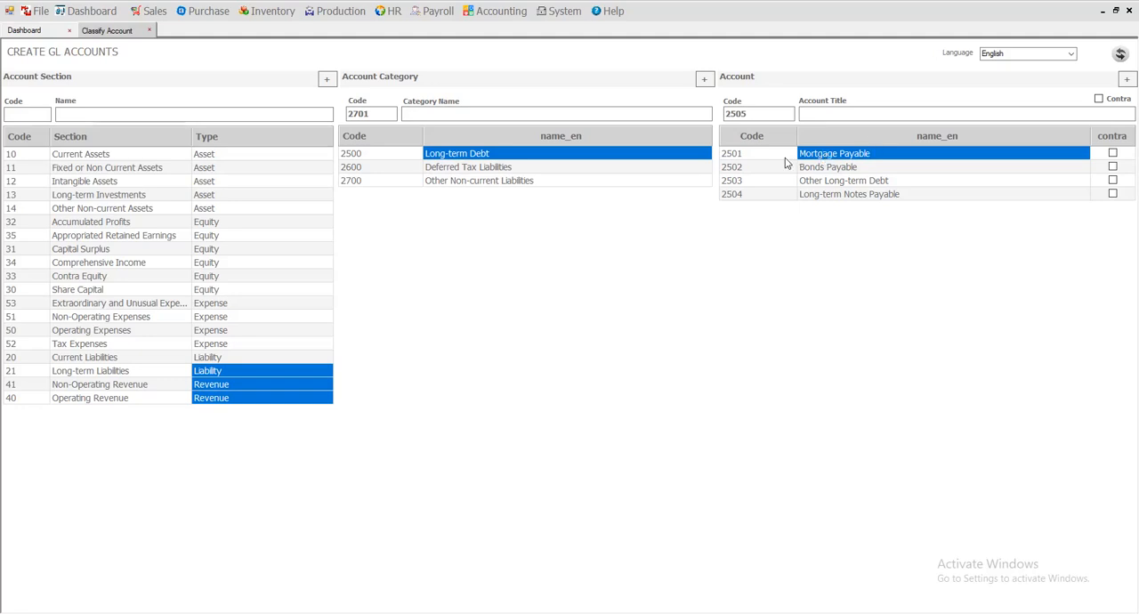
left_click(855, 167)
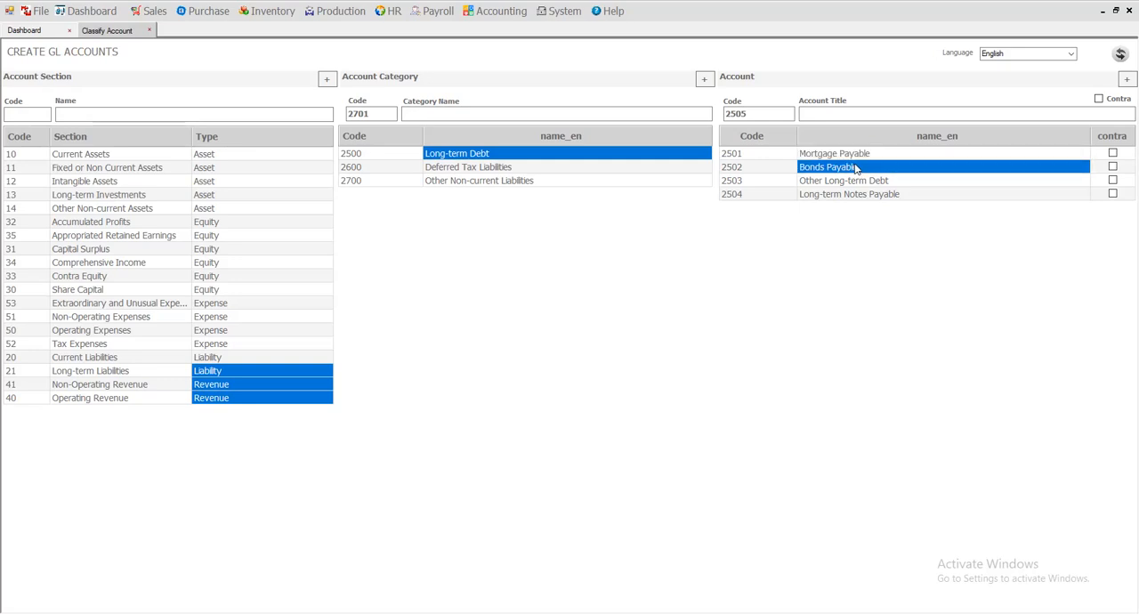
left_click(868, 154)
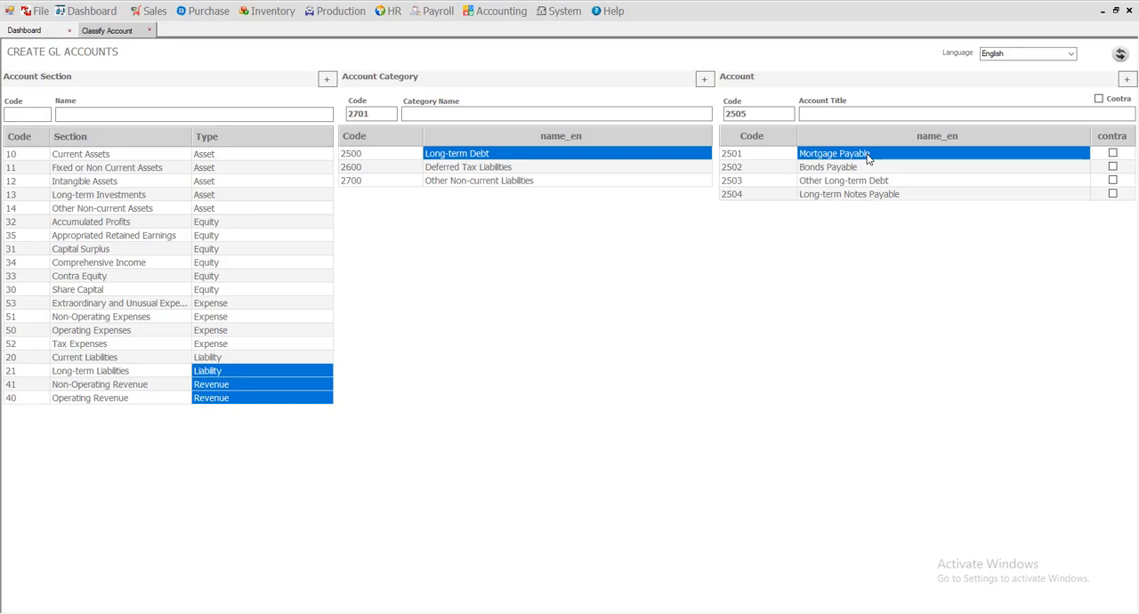
left_click(855, 167)
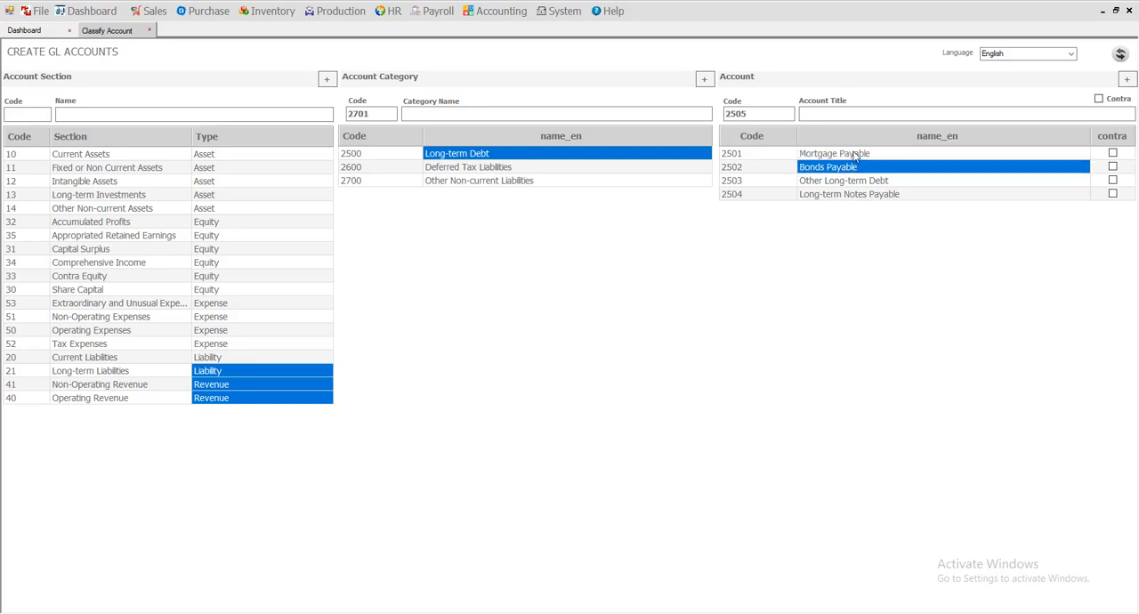
left_click(856, 155)
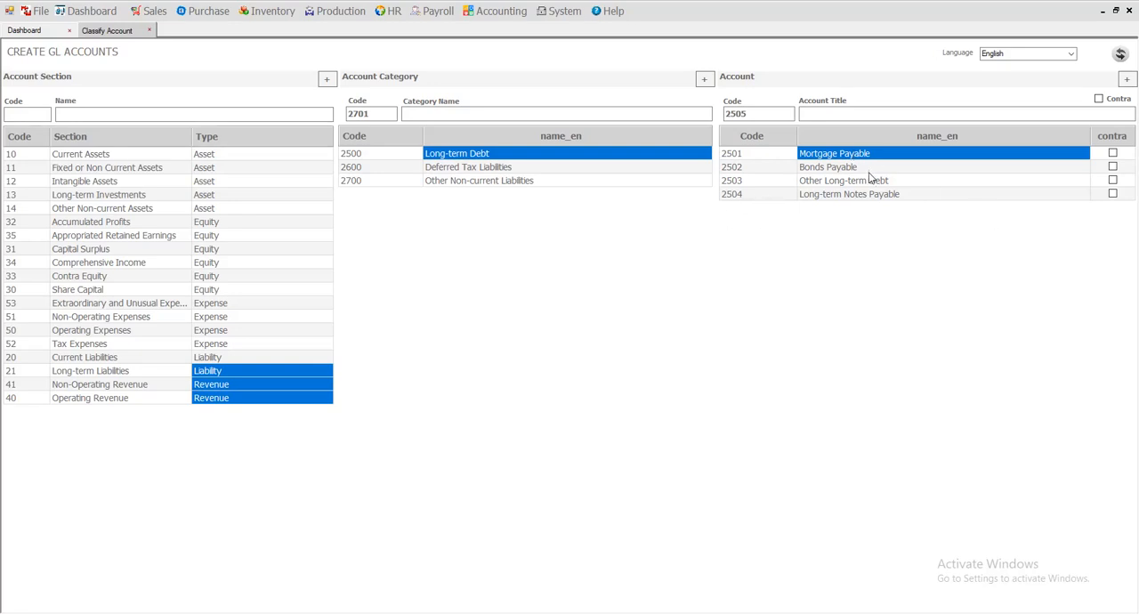
left_click(869, 169)
left_click(837, 182)
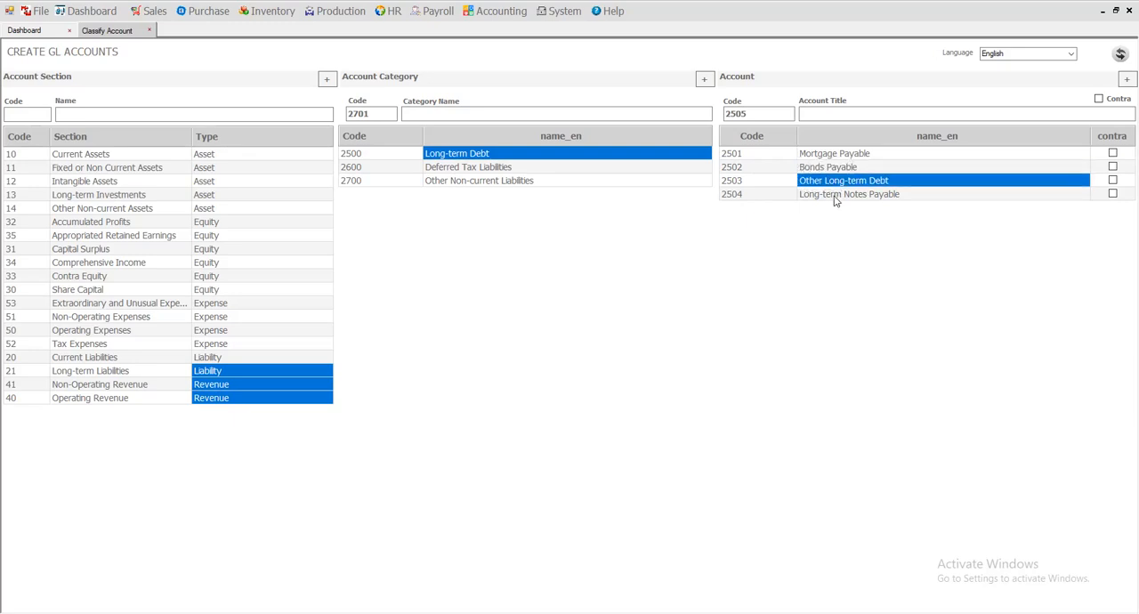
left_click(835, 196)
left_click(827, 155)
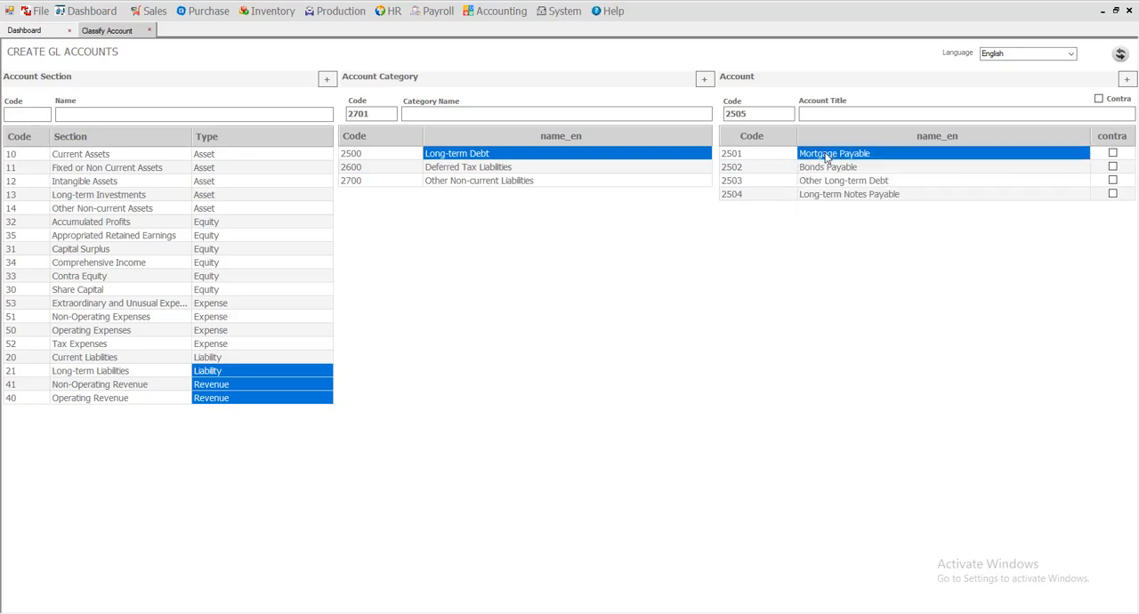
Open a new customer form under personal accounts and set its control account to Account Receivable - Trade.
left_click(499, 13)
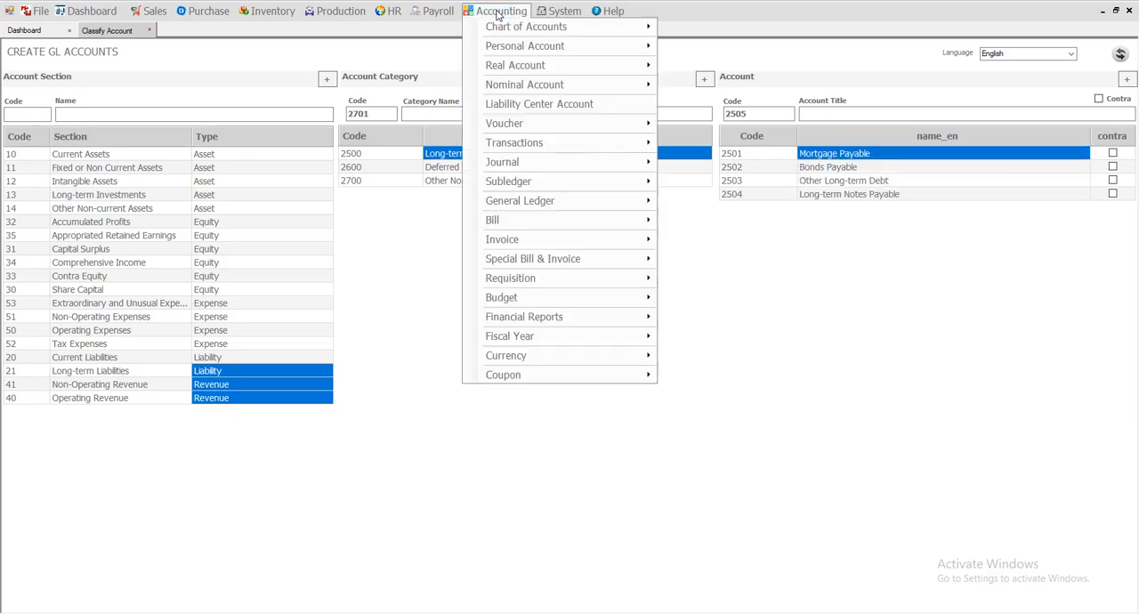
mouse_move(505, 51)
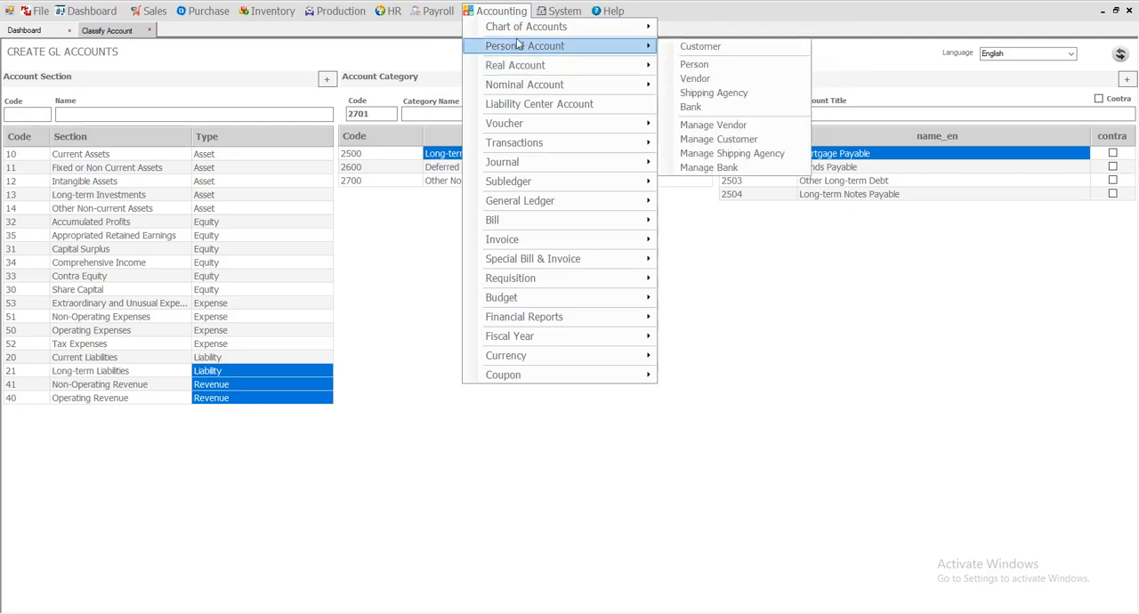
mouse_move(512, 87)
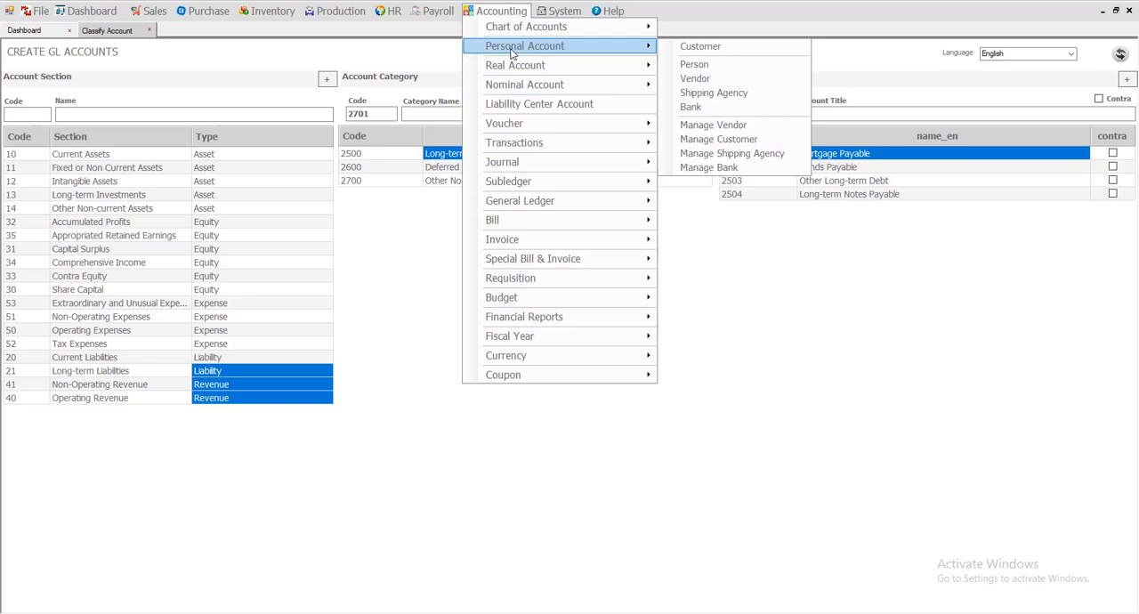
left_click(709, 45)
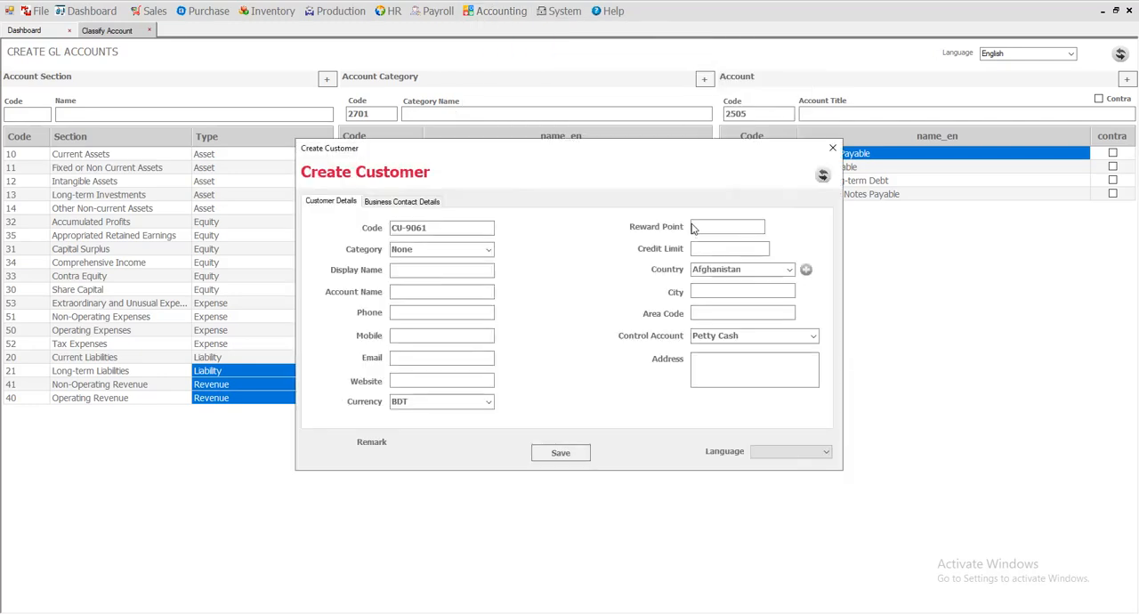
left_click_drag(571, 152, 590, 110)
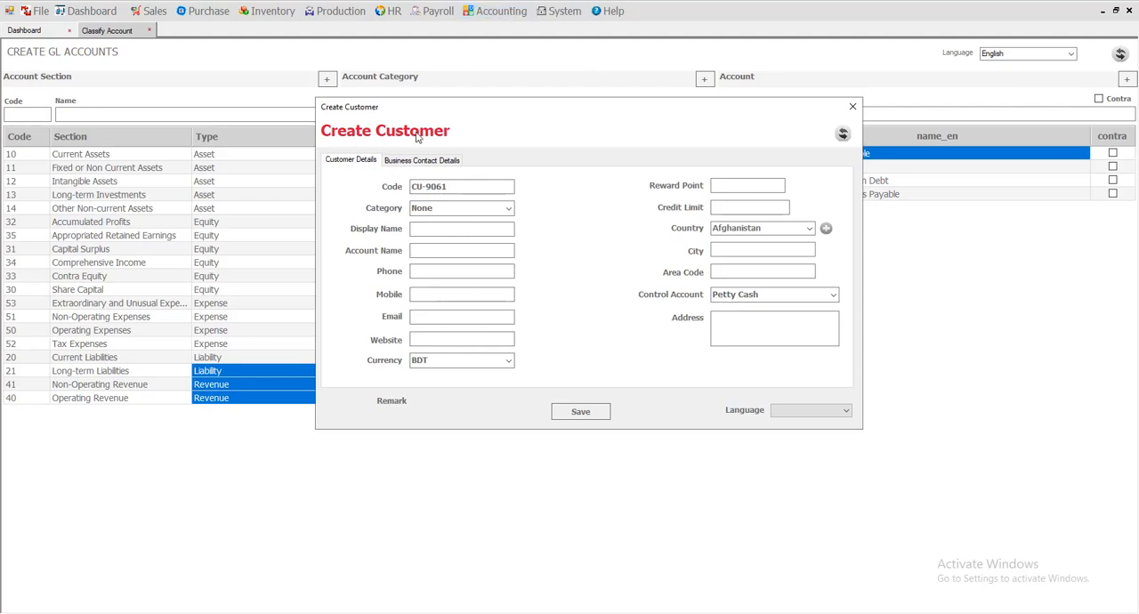
left_click(832, 295)
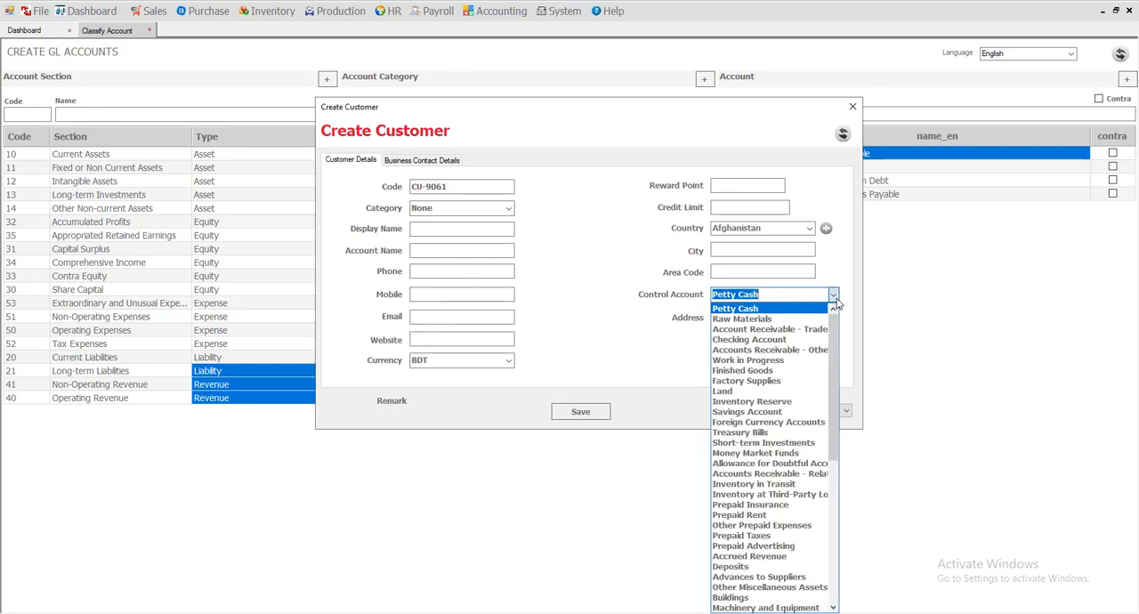
left_click(771, 330)
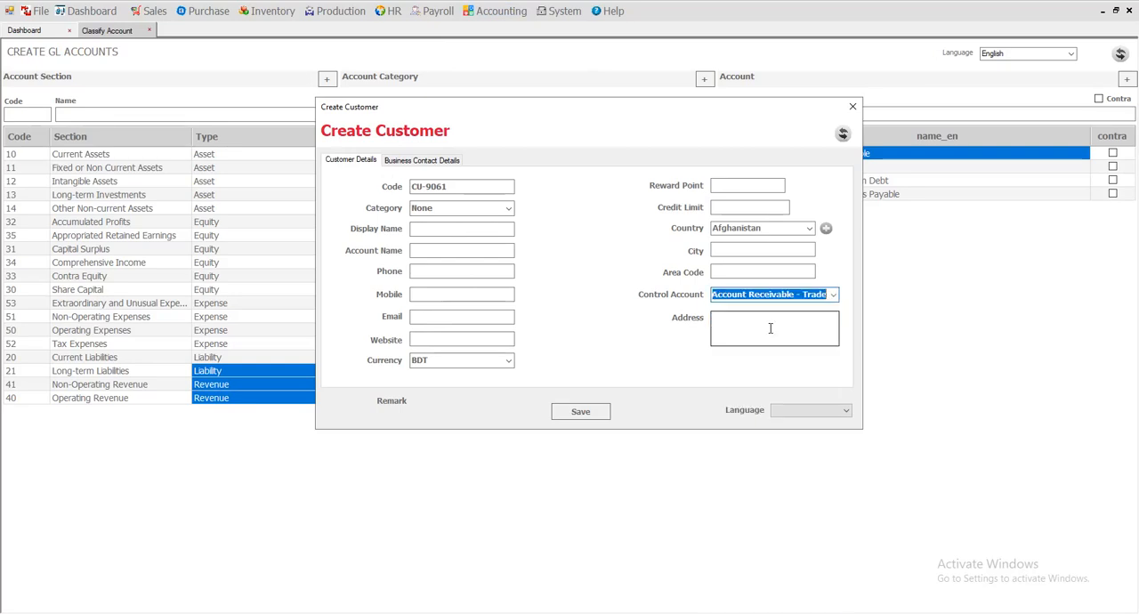
left_click_drag(583, 113, 562, 107)
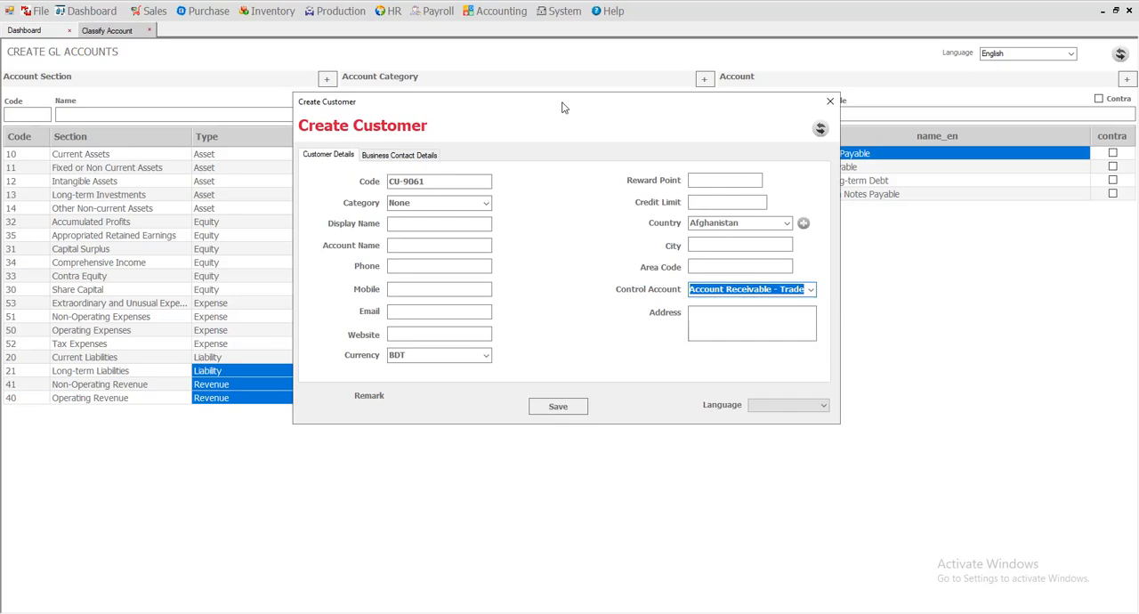
Review the control account options available for the new customer, and close the form without saving.
left_click(810, 290)
left_click(810, 290)
left_click(809, 290)
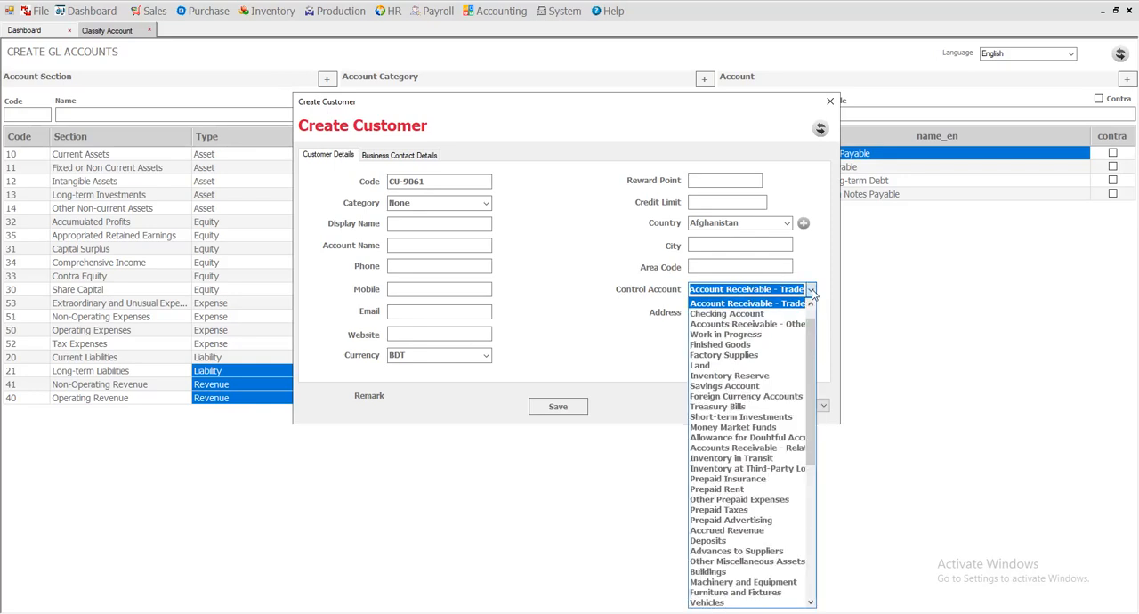
left_click(653, 266)
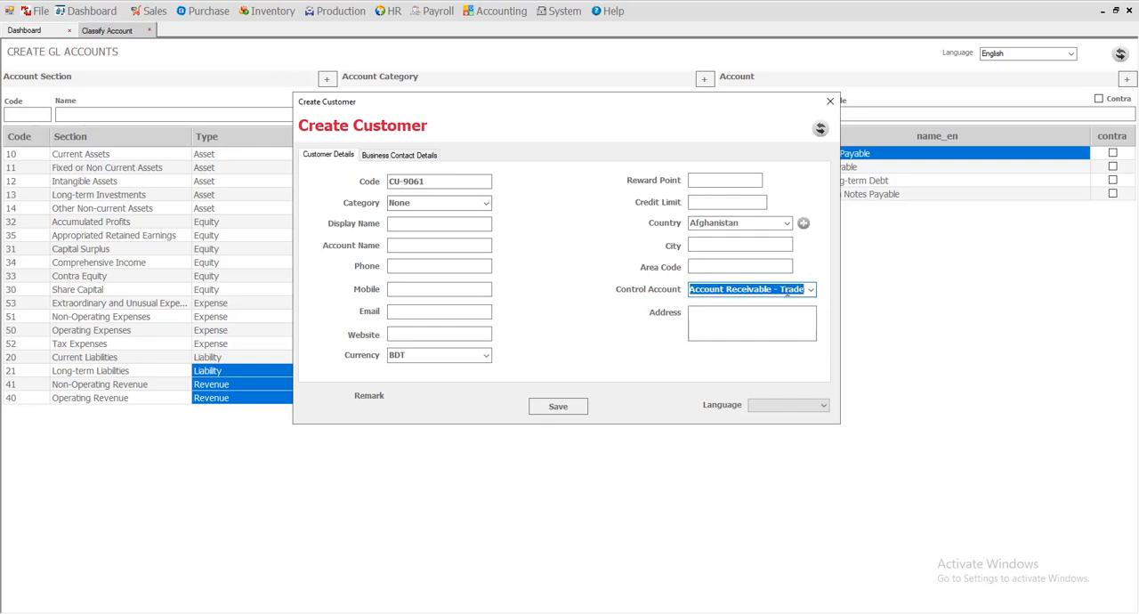
left_click(810, 290)
left_click(809, 291)
left_click(810, 291)
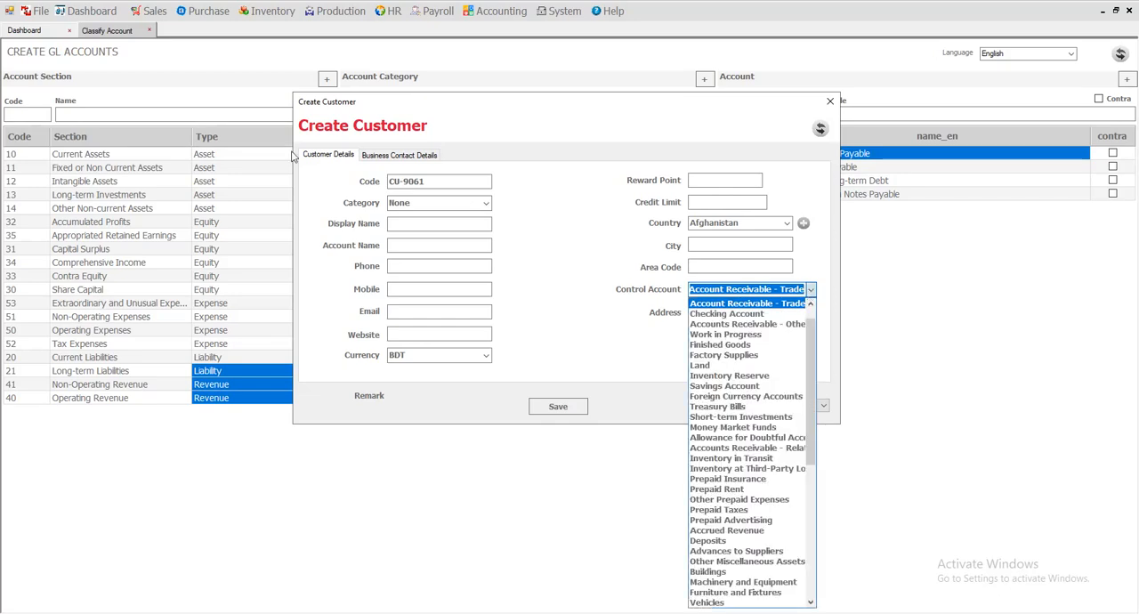
left_click(575, 245)
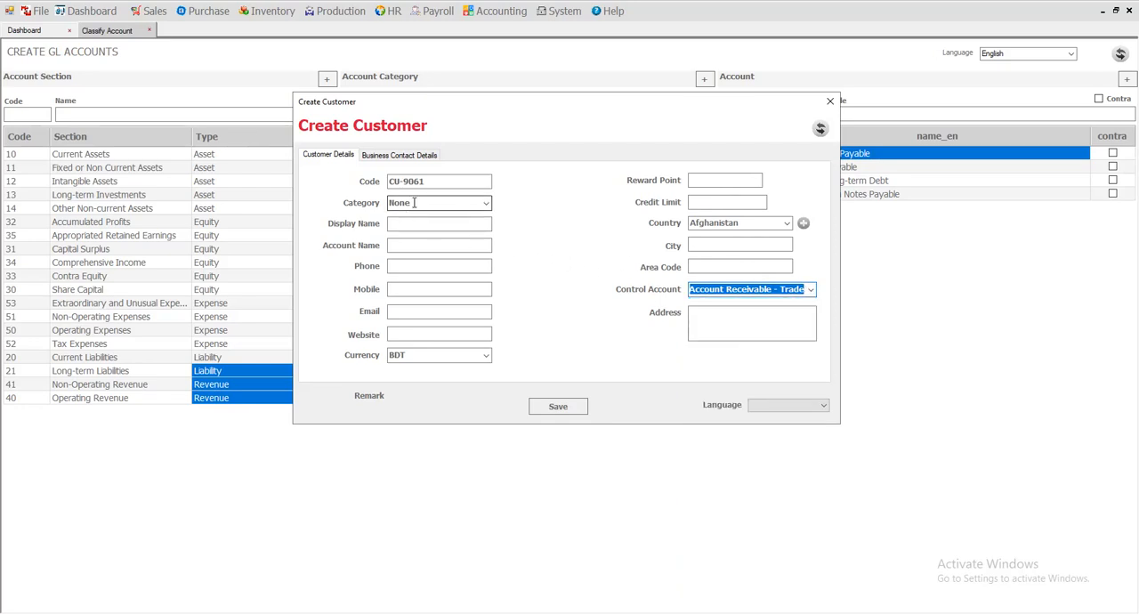
left_click(830, 102)
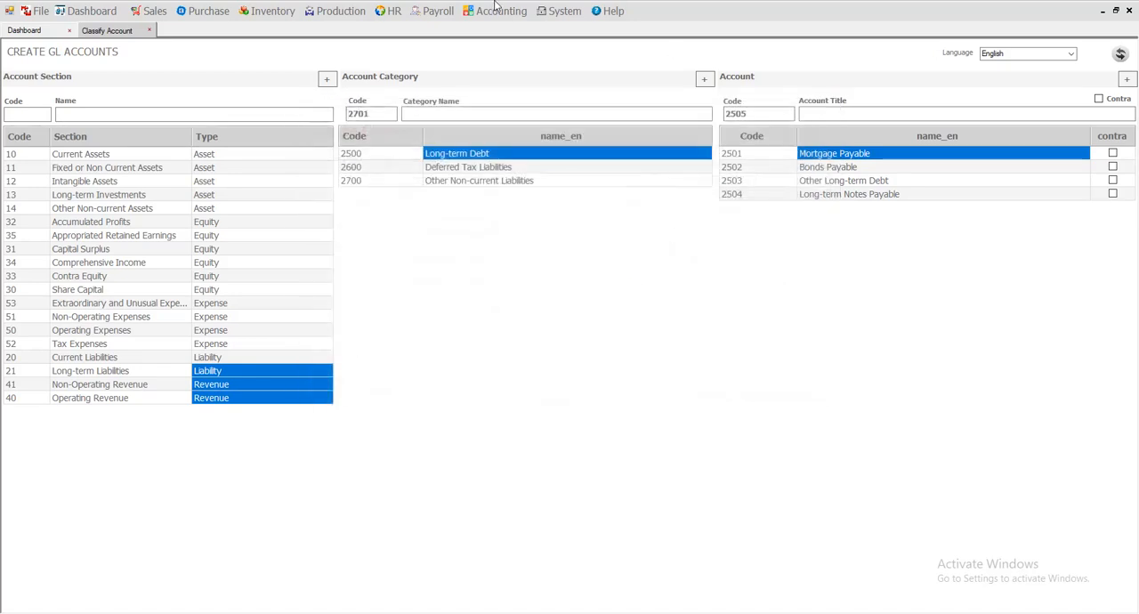
Open the asset center account creation form under real accounts and set the asset center to Current Assets.
left_click(523, 11)
mouse_move(524, 47)
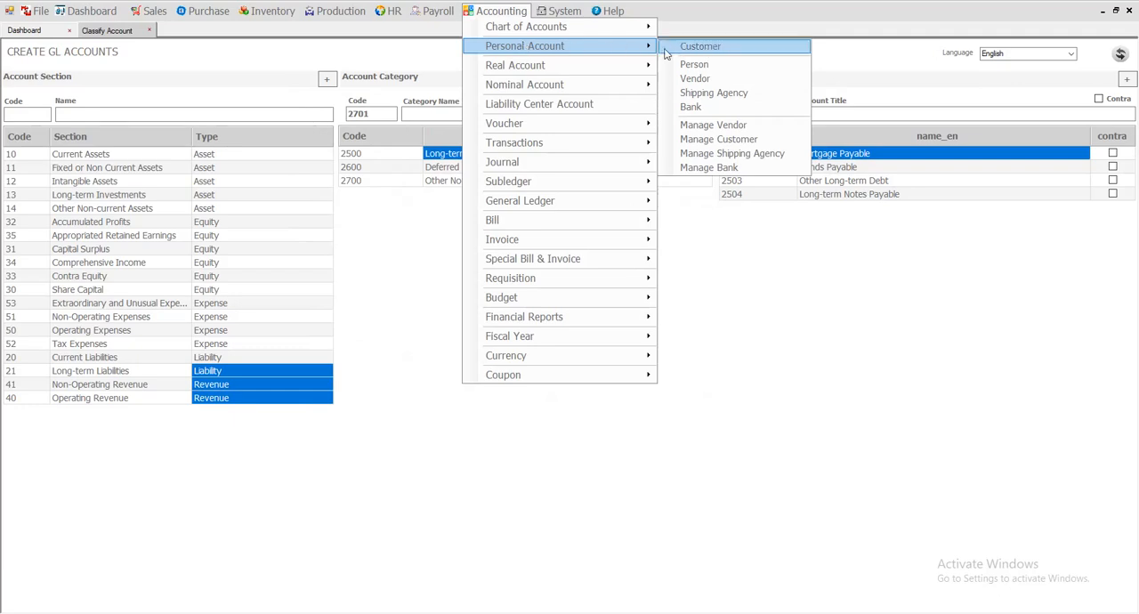
mouse_move(552, 65)
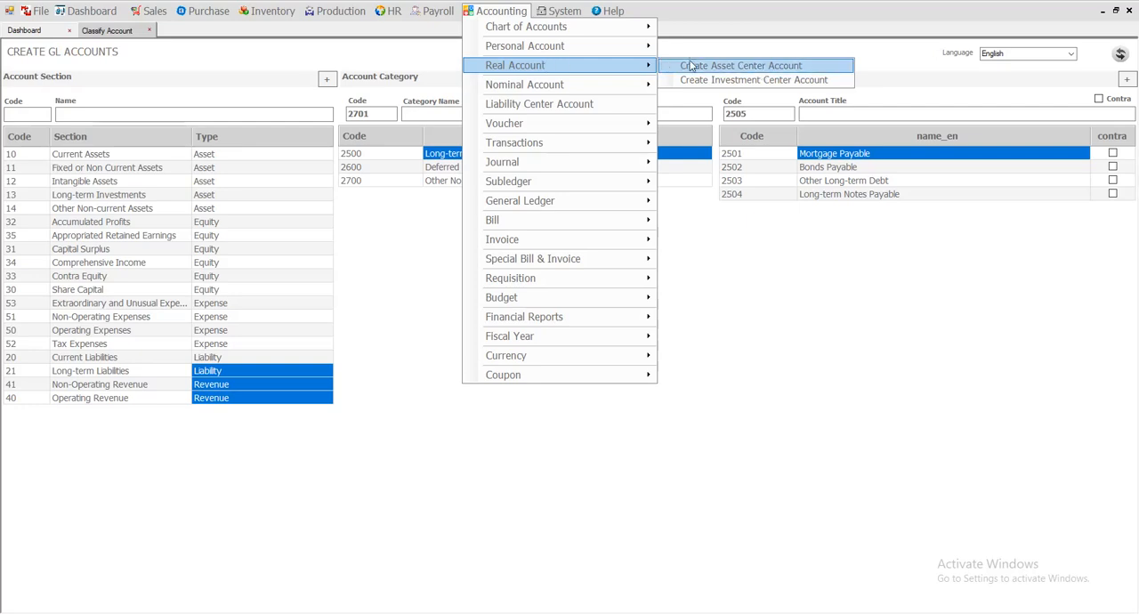
left_click(744, 66)
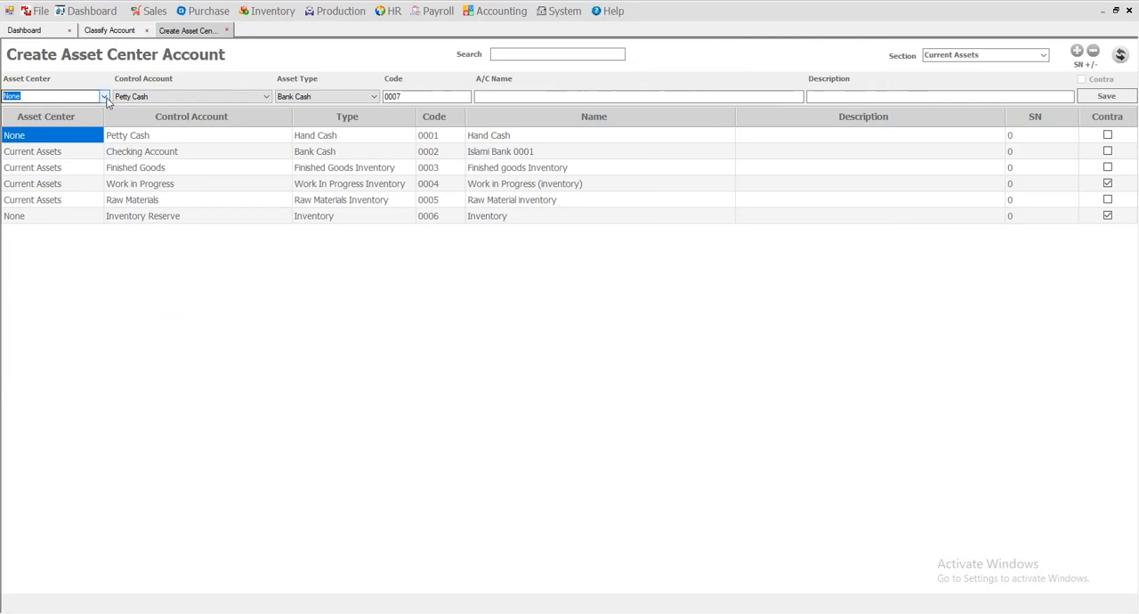
left_click(105, 97)
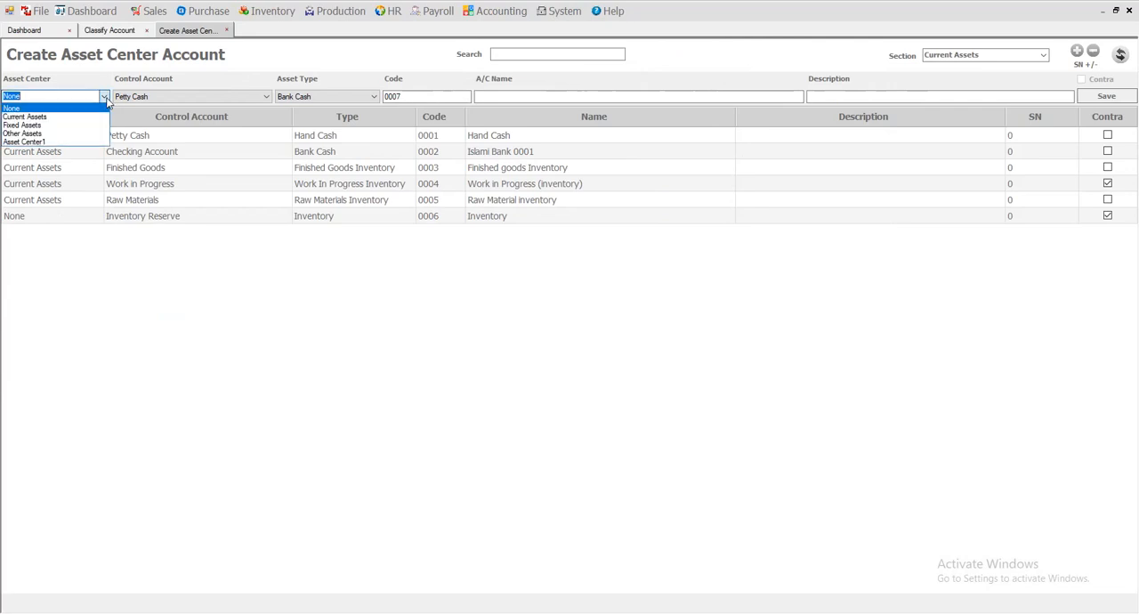
left_click(34, 119)
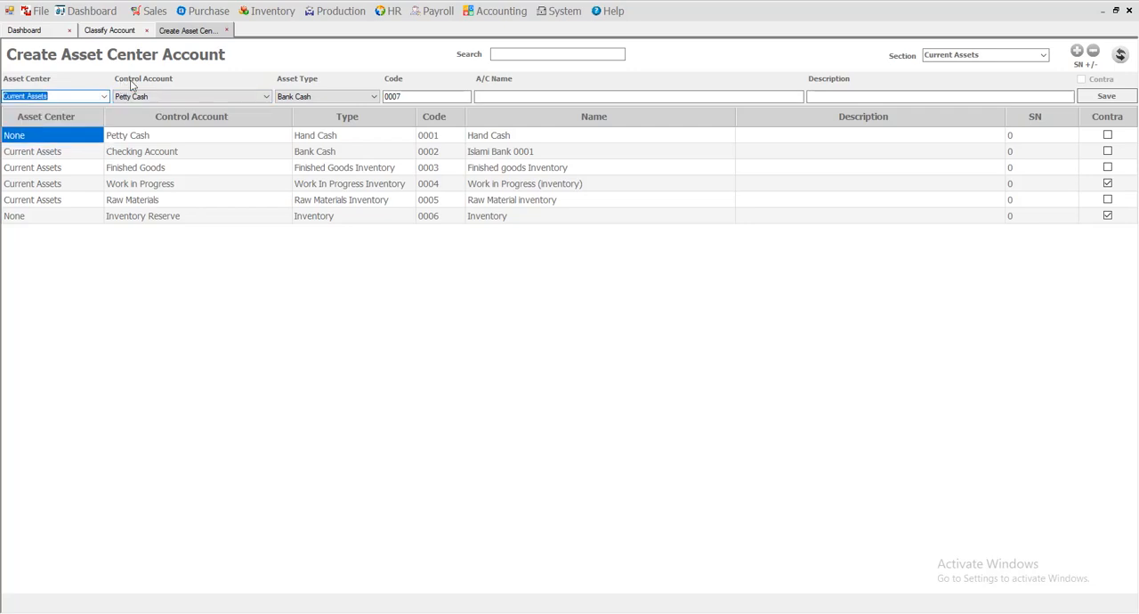
Check the control account options against the existing Hand Cash asset account and the account name field.
left_click(169, 96)
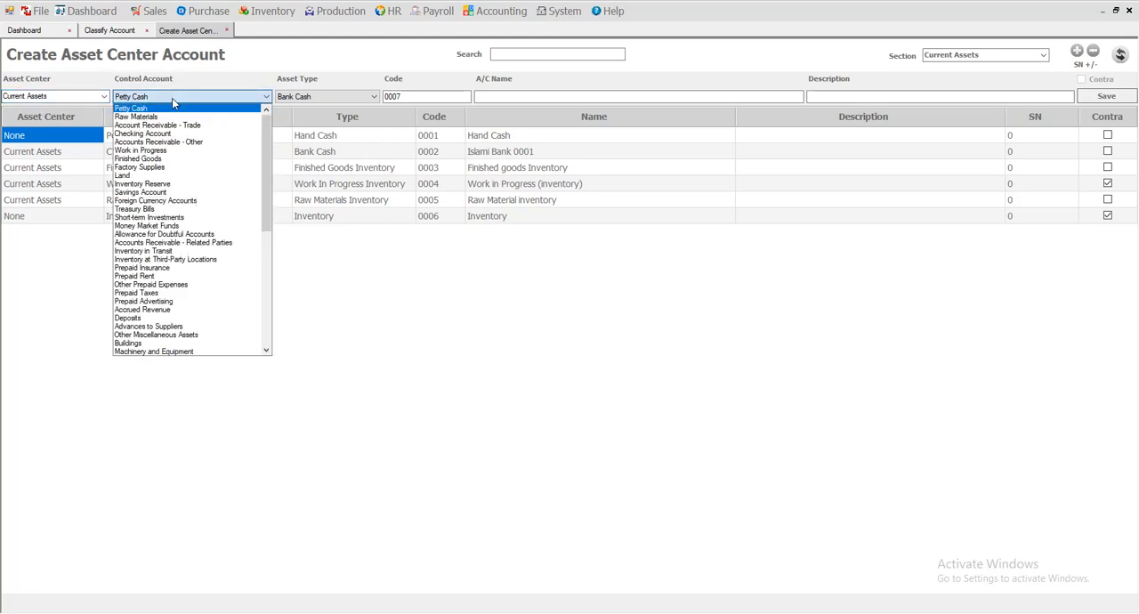
left_click(524, 151)
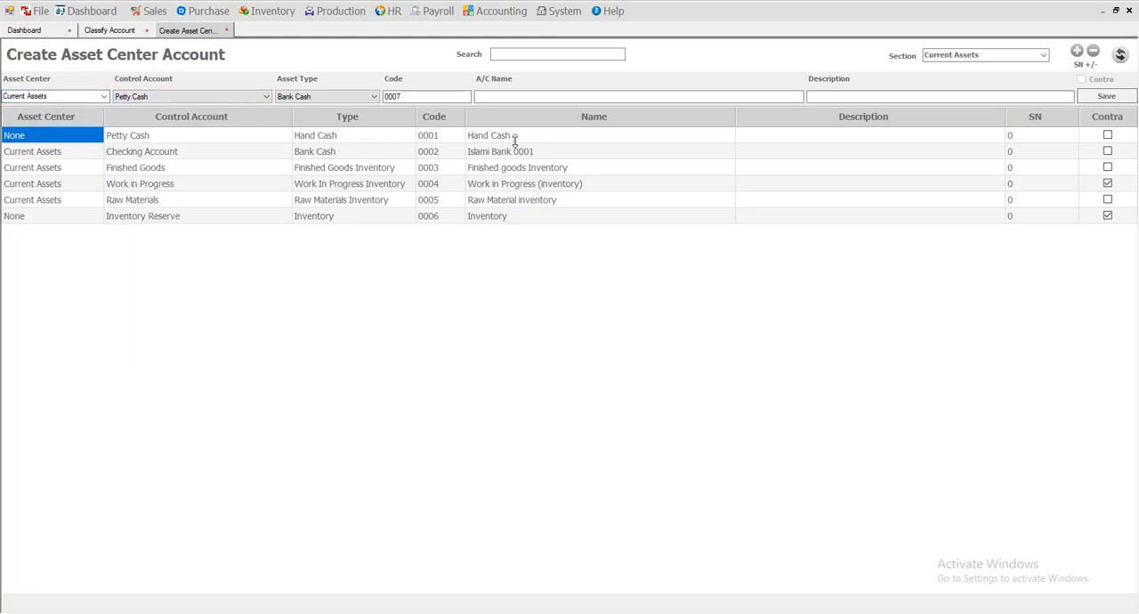
left_click(504, 150)
left_click(506, 139)
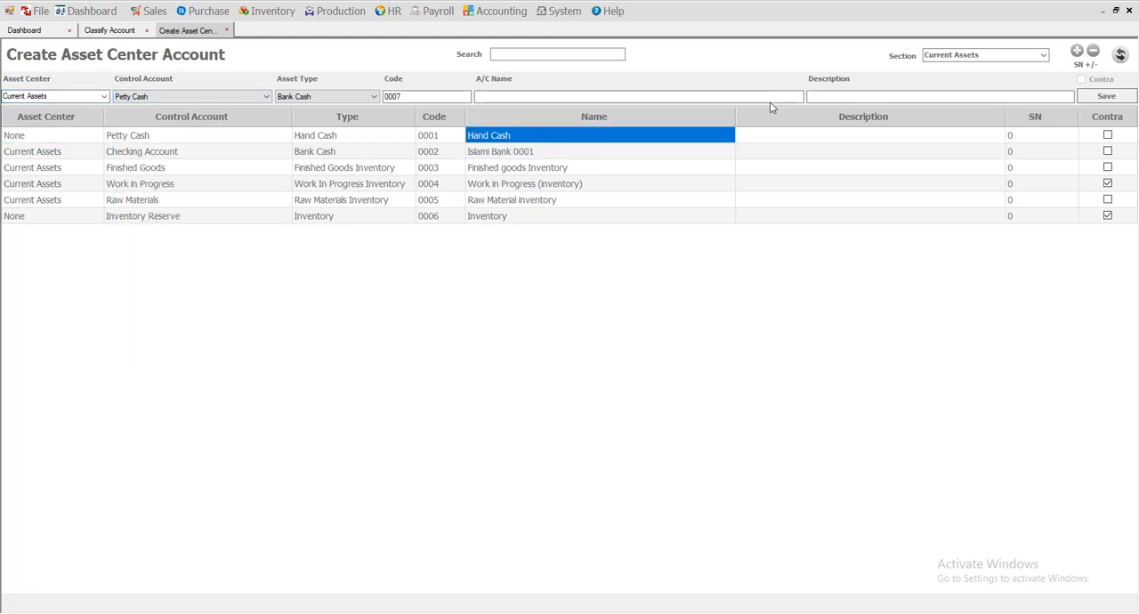
left_click(623, 96)
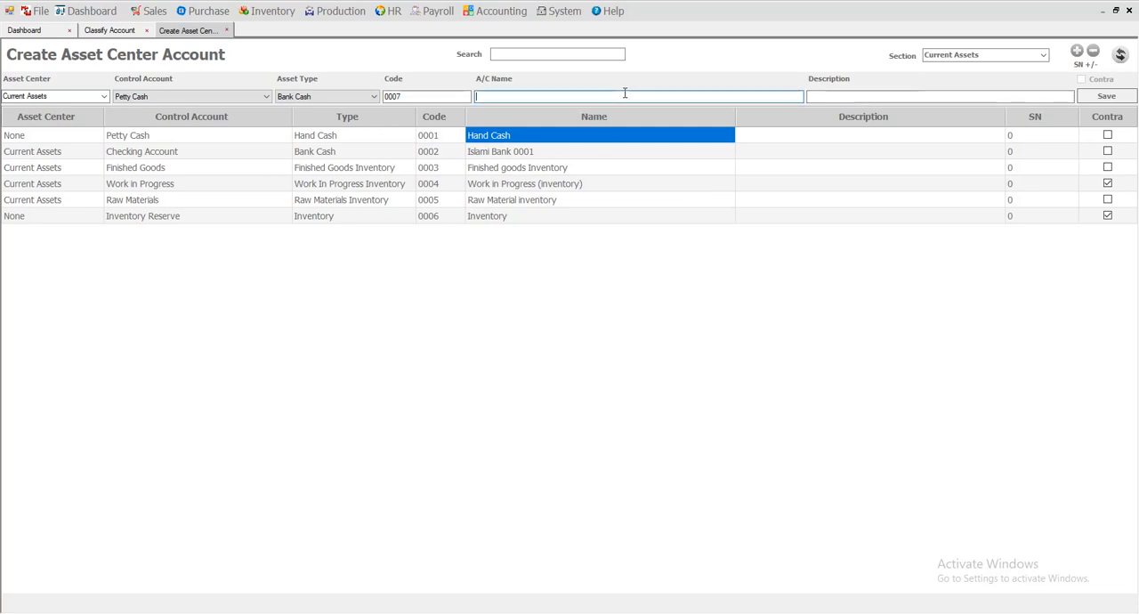
Browse the full list of control accounts and choose Checking Account for the new asset account.
left_click(164, 98)
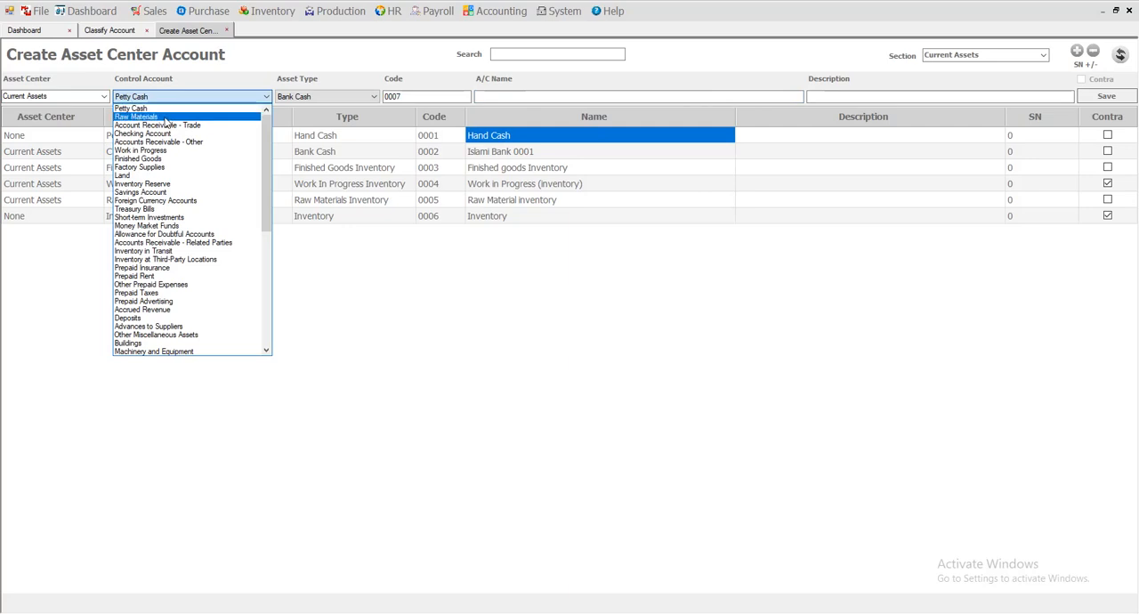
scroll(173, 258, "down", 10)
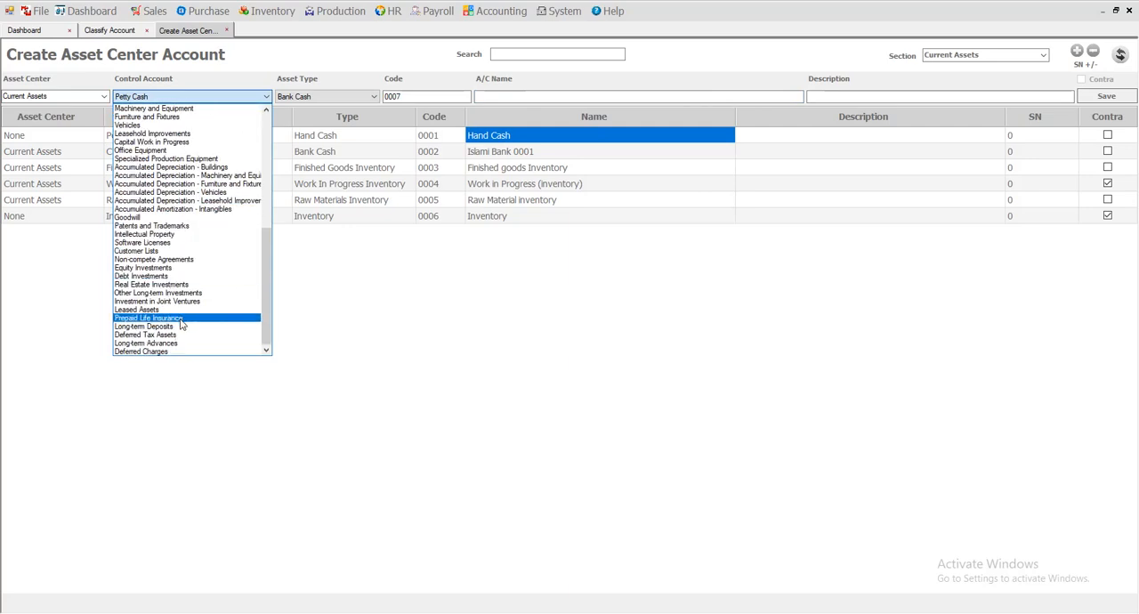
scroll(181, 322, "up", 10)
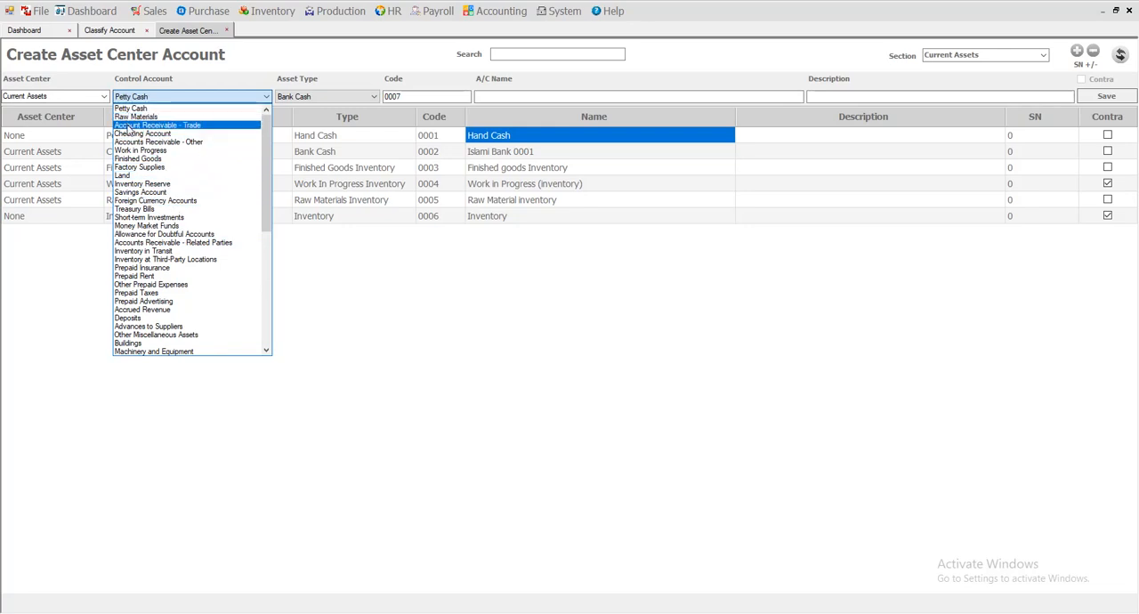
scroll(154, 183, "down", 1)
scroll(154, 183, "up", 1)
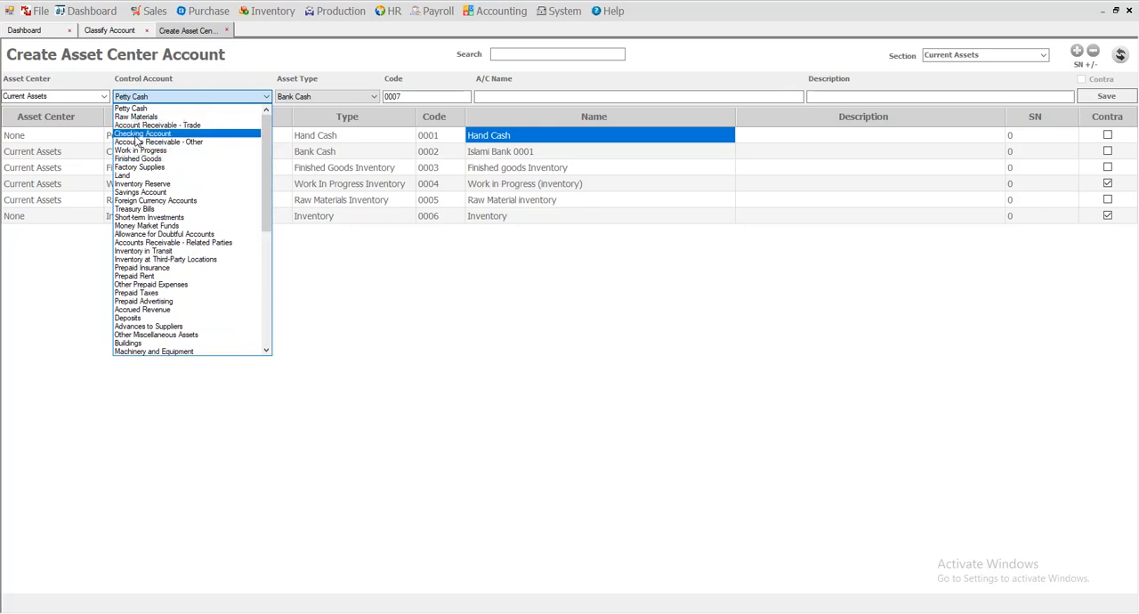
left_click(138, 134)
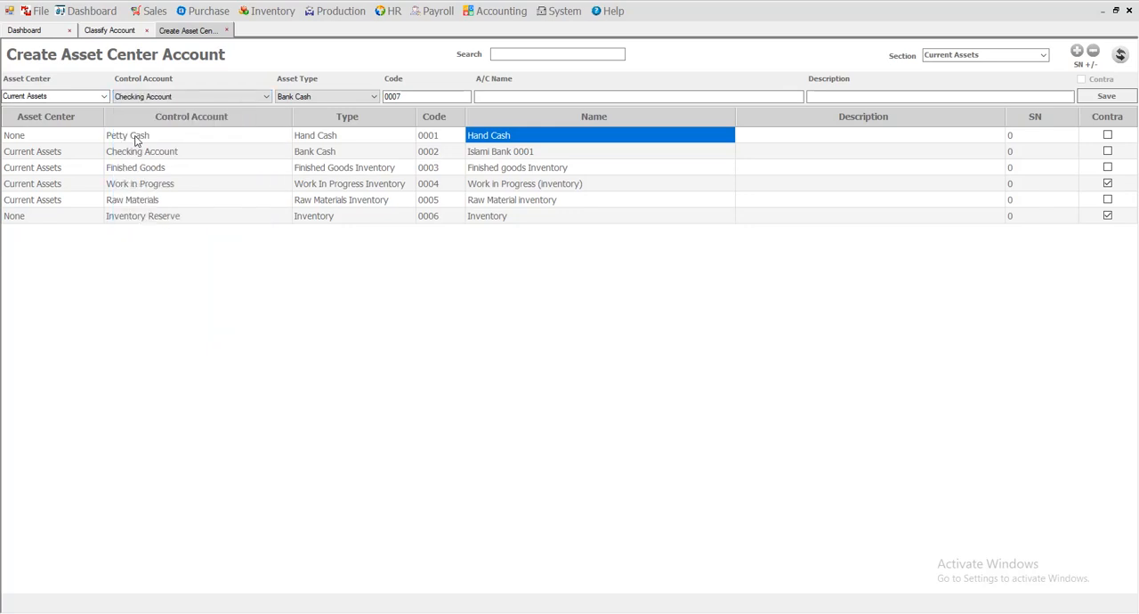
left_click(532, 96)
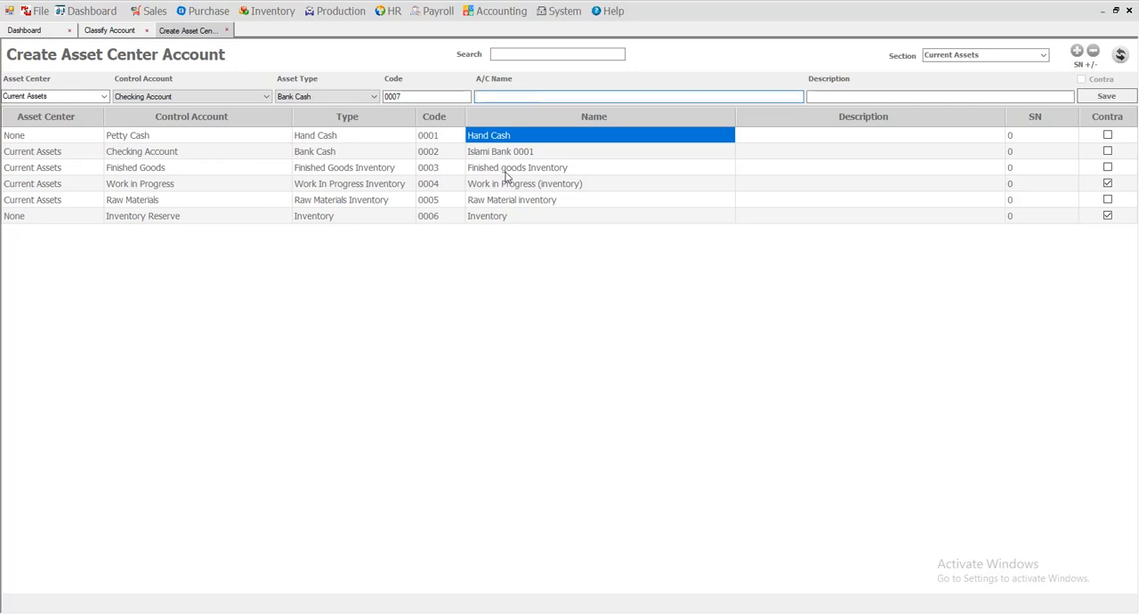
Set the new asset account's control account to Petty Cash and activate its account name field.
left_click(138, 98)
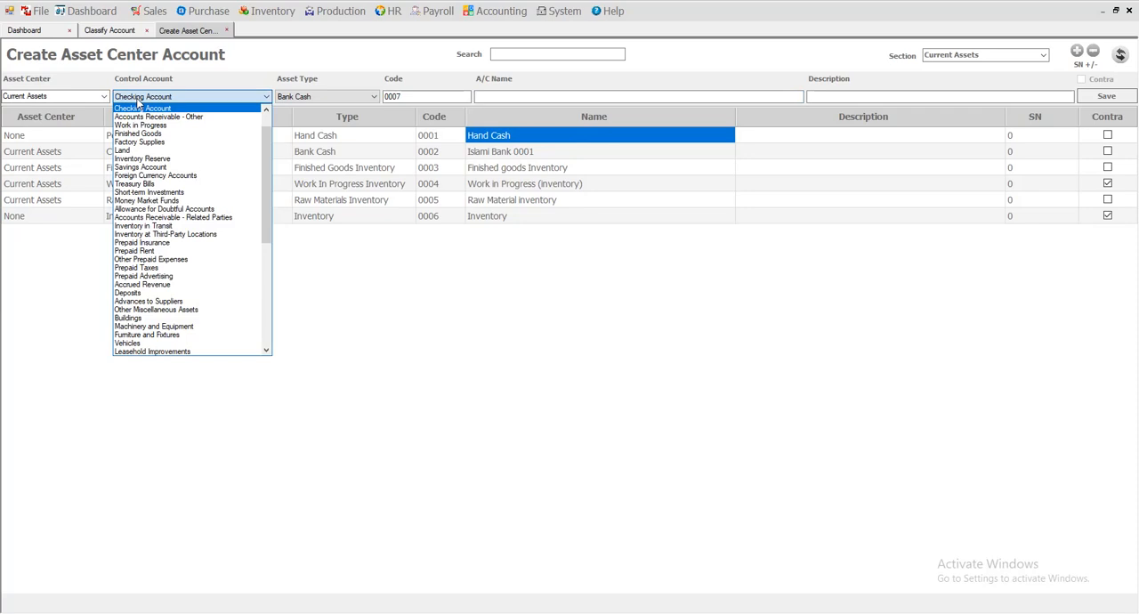
scroll(151, 195, "up", 1)
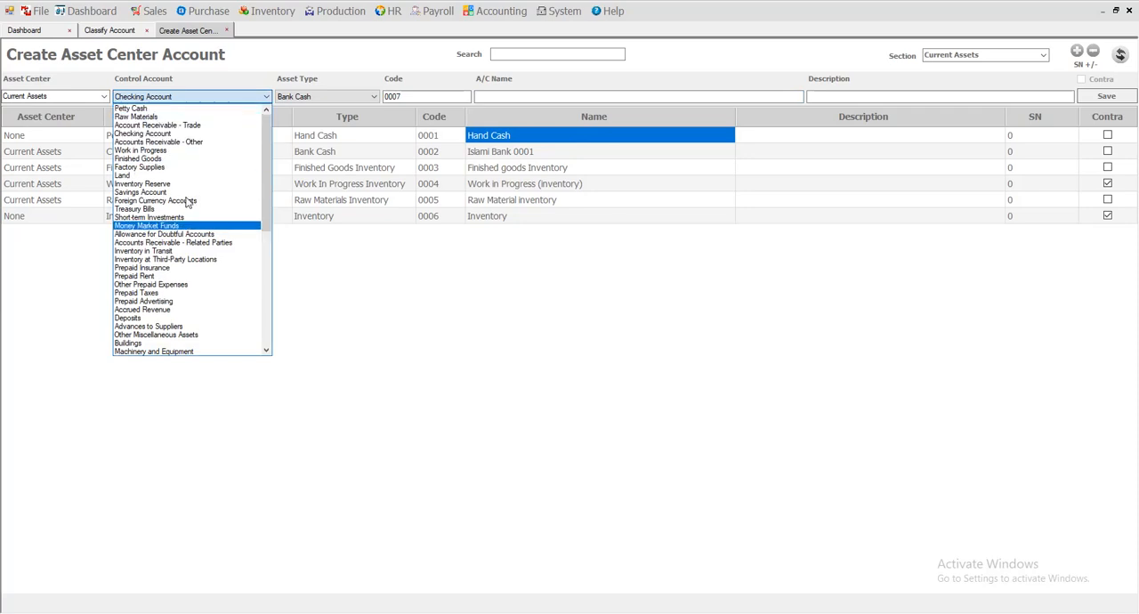
left_click(130, 108)
left_click(513, 95)
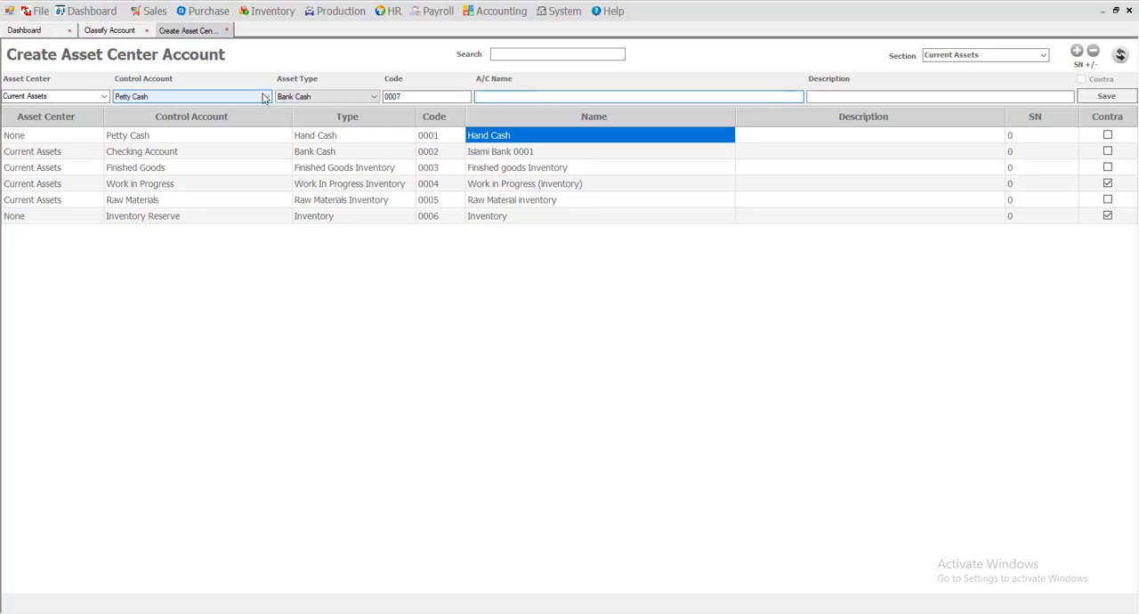
Examine how the control account, code and account name fields relate to the existing asset accounts, such as Finished goods Inventory.
left_click(160, 98)
left_click(163, 97)
left_click(491, 98)
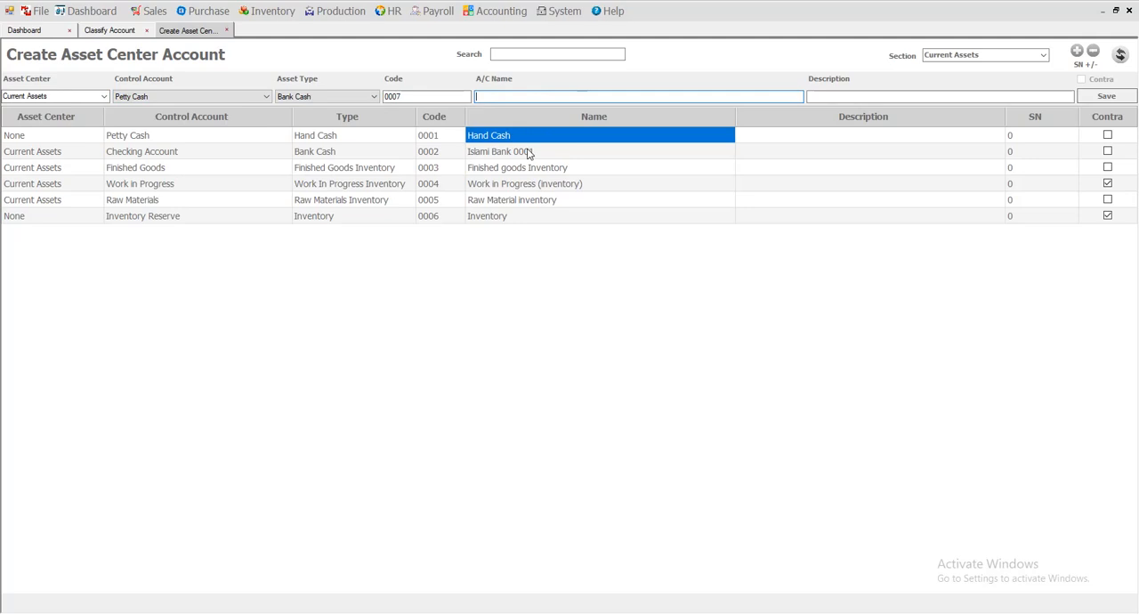
left_click(201, 105)
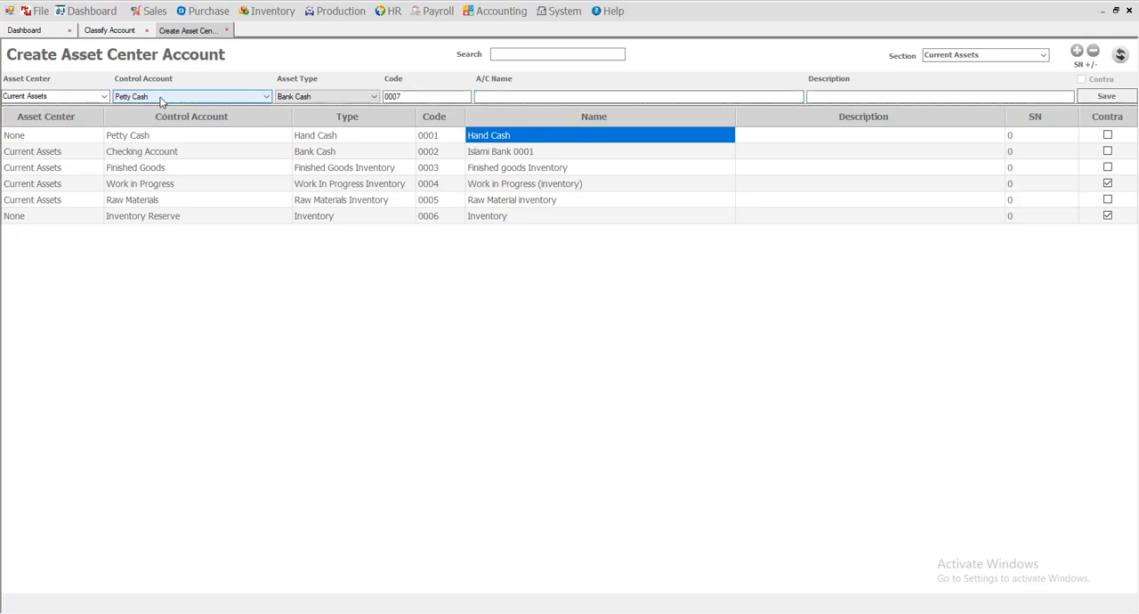
left_click(523, 156)
left_click(518, 174)
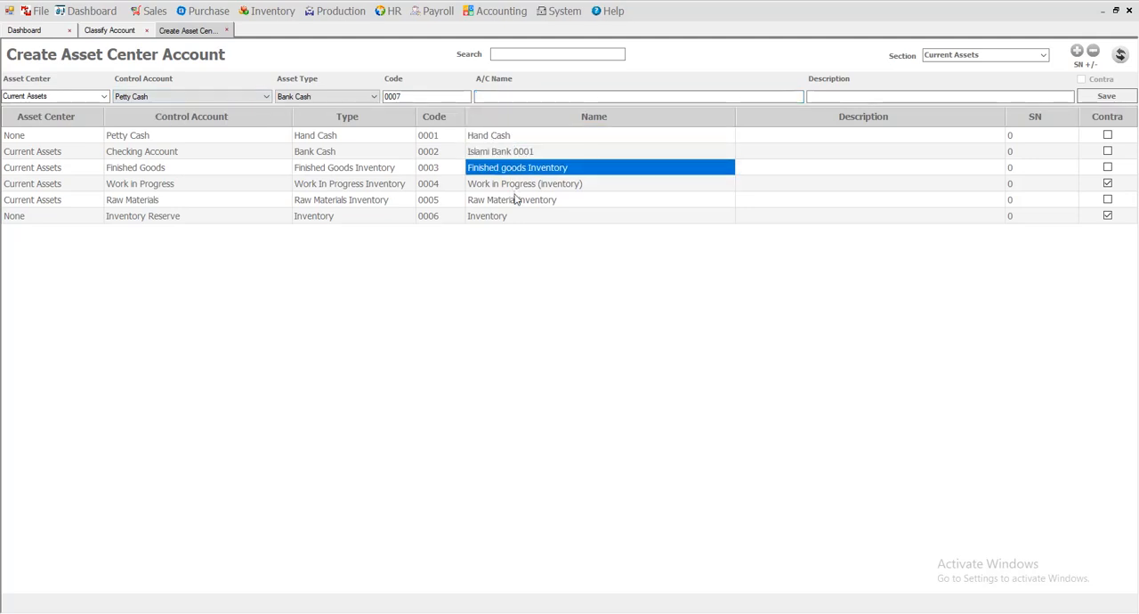
left_click_drag(426, 97, 389, 104)
left_click(514, 97)
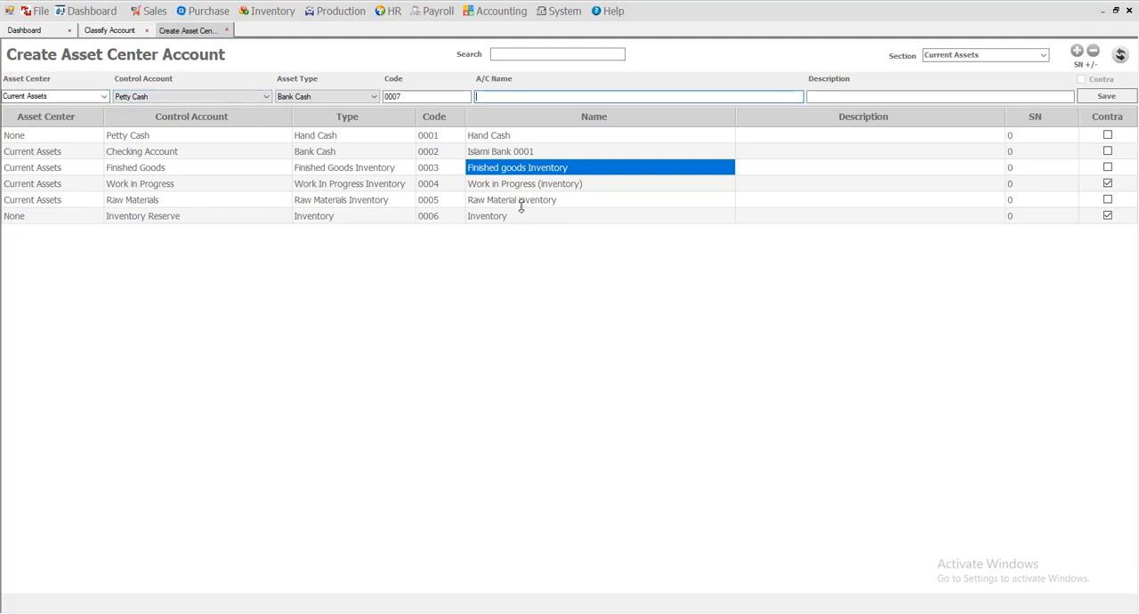
Browse the control account options for the new asset account and return to its account name field.
left_click(149, 94)
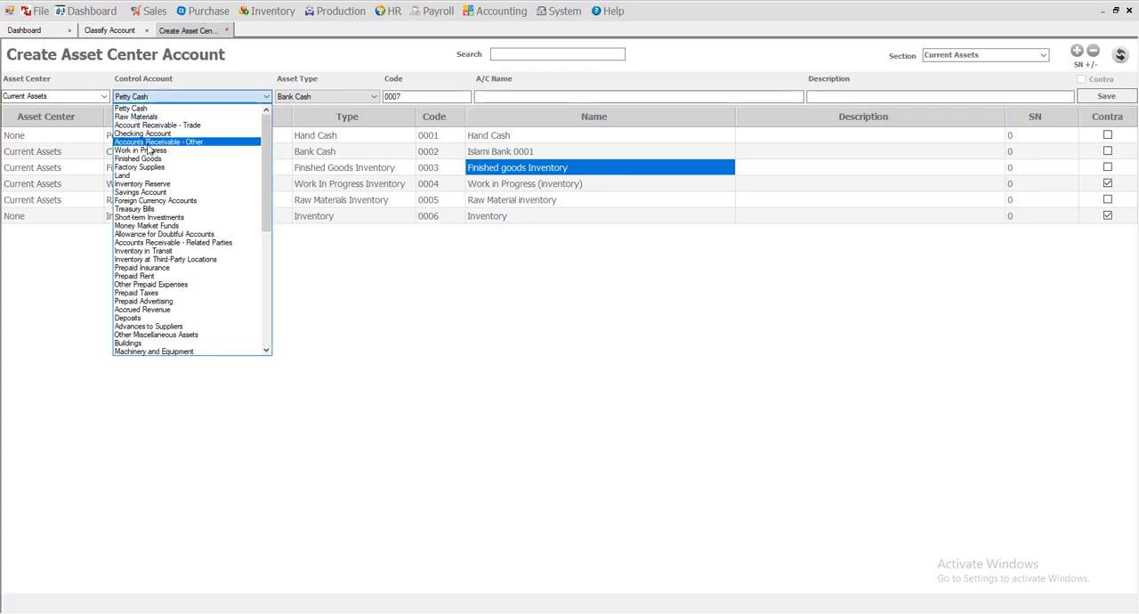
scroll(164, 294, "down", 2)
scroll(169, 330, "down", 8)
scroll(169, 329, "up", 10)
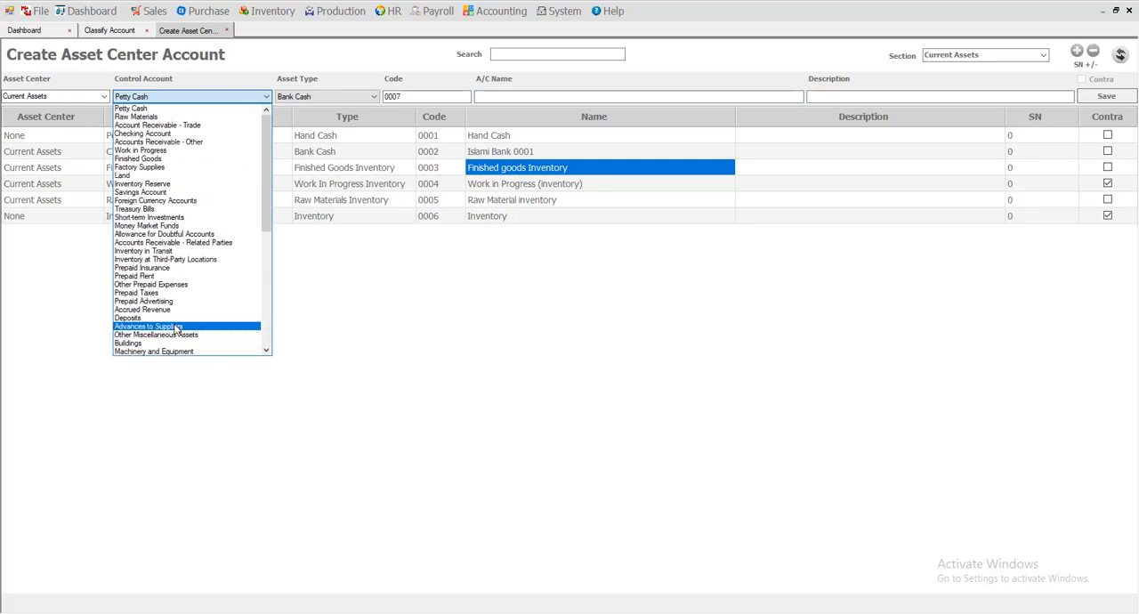
left_click(315, 156)
left_click(523, 98)
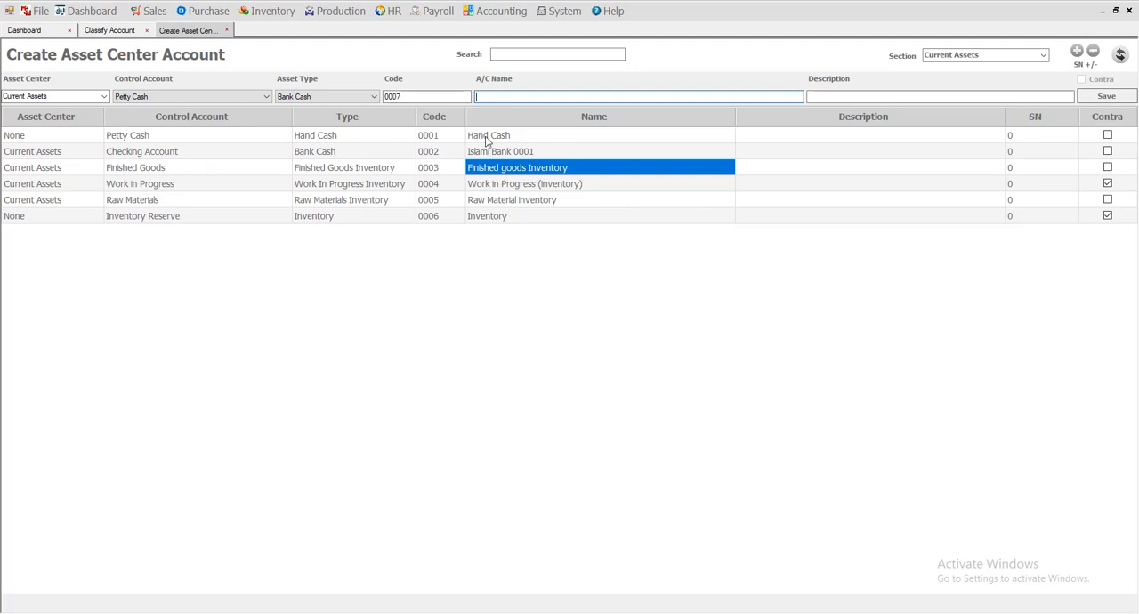
Open the Create Cost Center Account form and check its control account and account name fields.
left_click(490, 14)
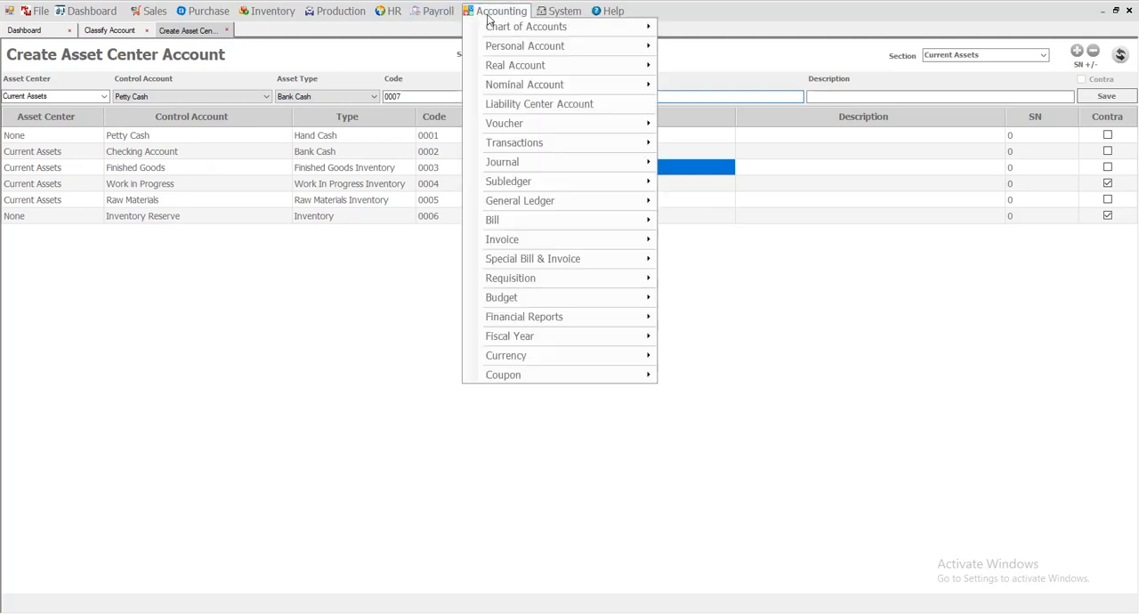
mouse_move(527, 93)
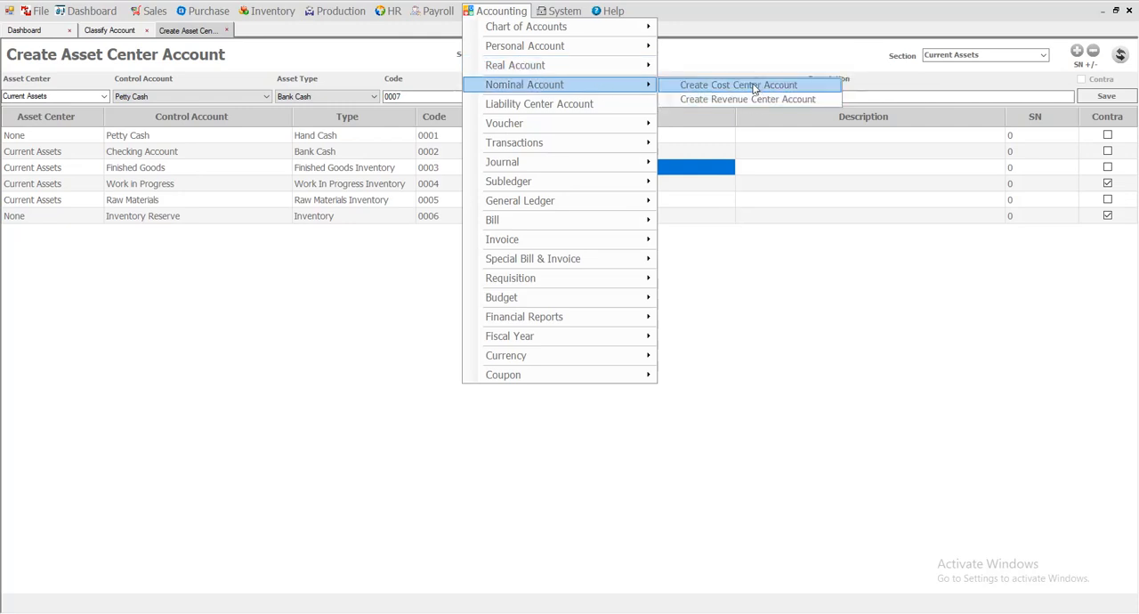
left_click(754, 86)
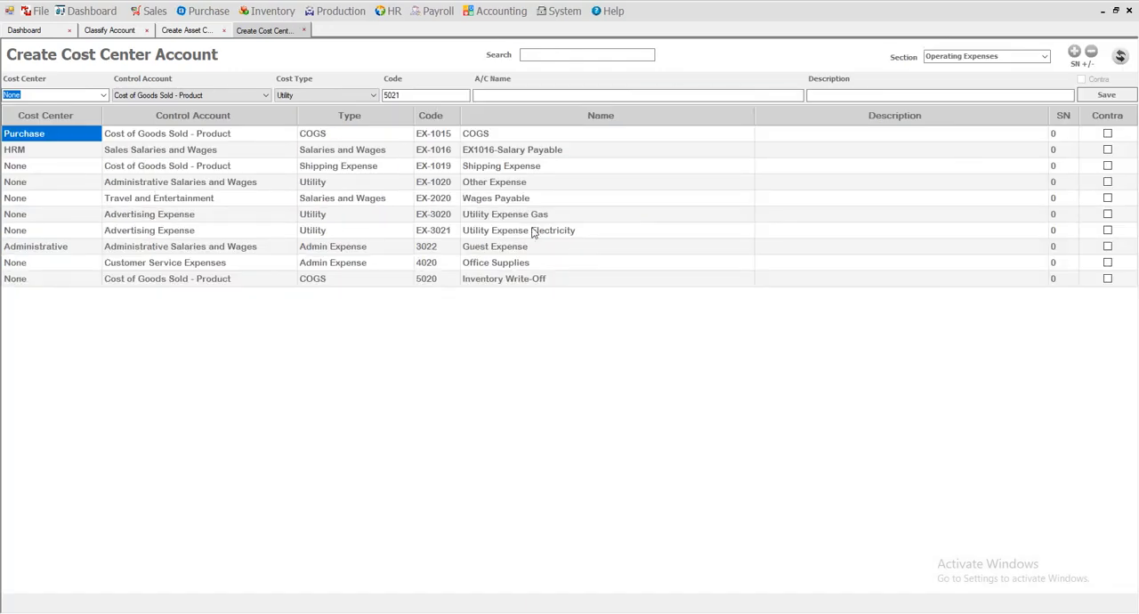
left_click(500, 96)
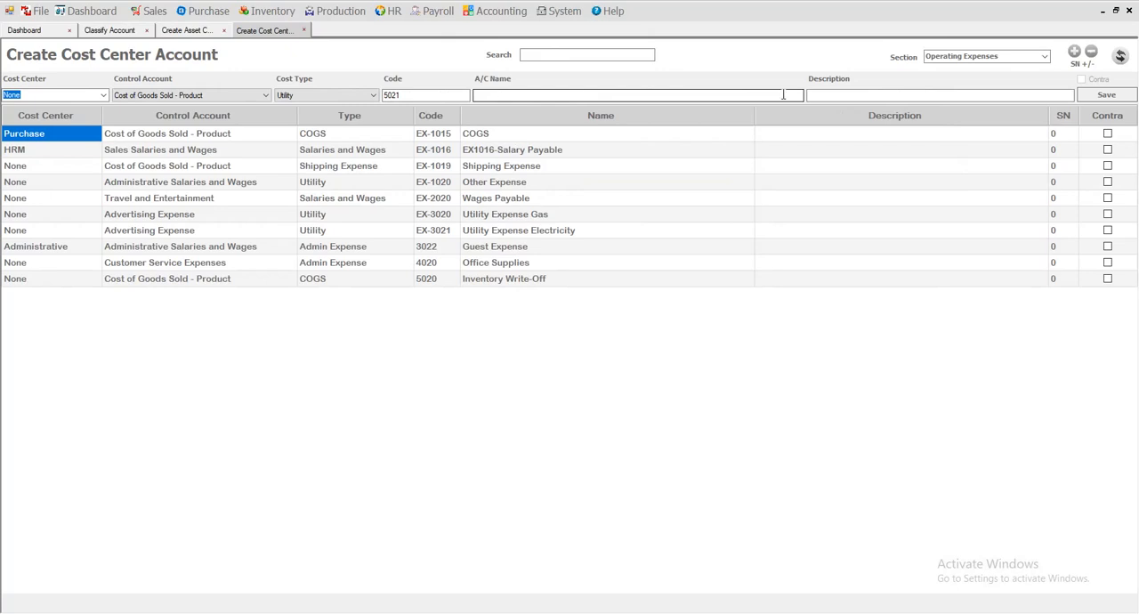
left_click(171, 96)
left_click(532, 95)
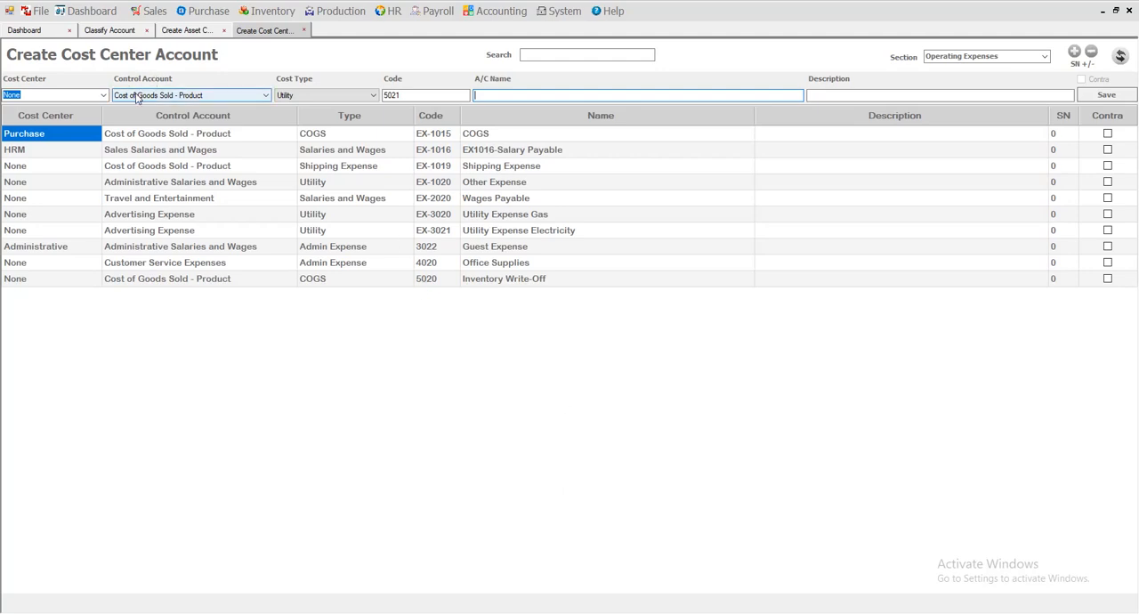
Examine the existing cost center accounts, including Salary Payable, Shipping Expense, Other Expense, Office Supplies and Inventory Write-Off, against the account name field.
left_click(509, 151)
left_click(502, 167)
left_click(504, 182)
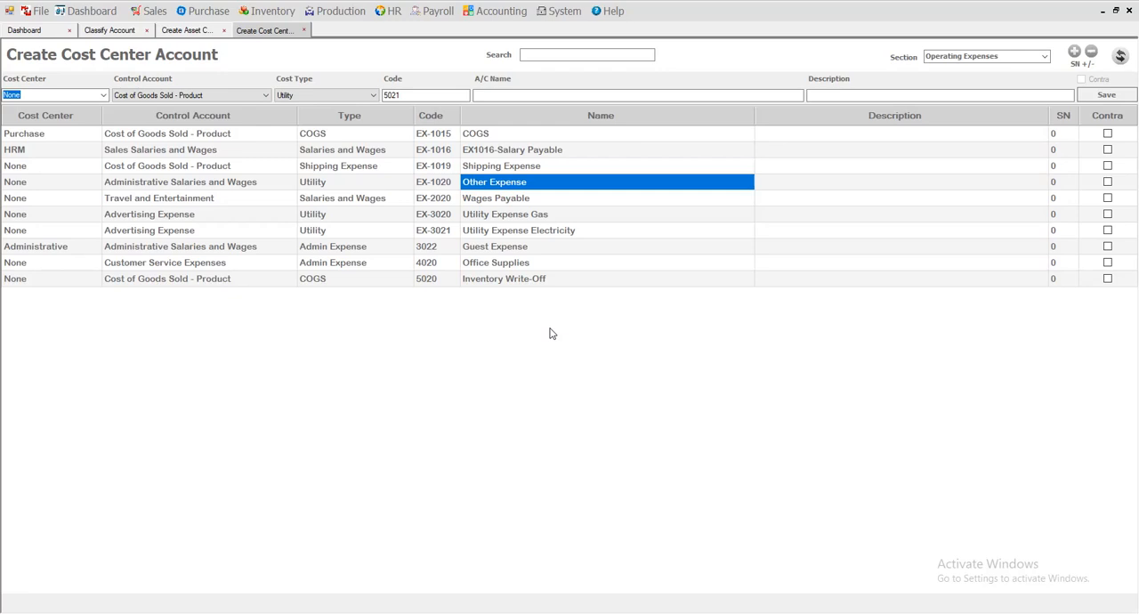
left_click(528, 264)
left_click(510, 278)
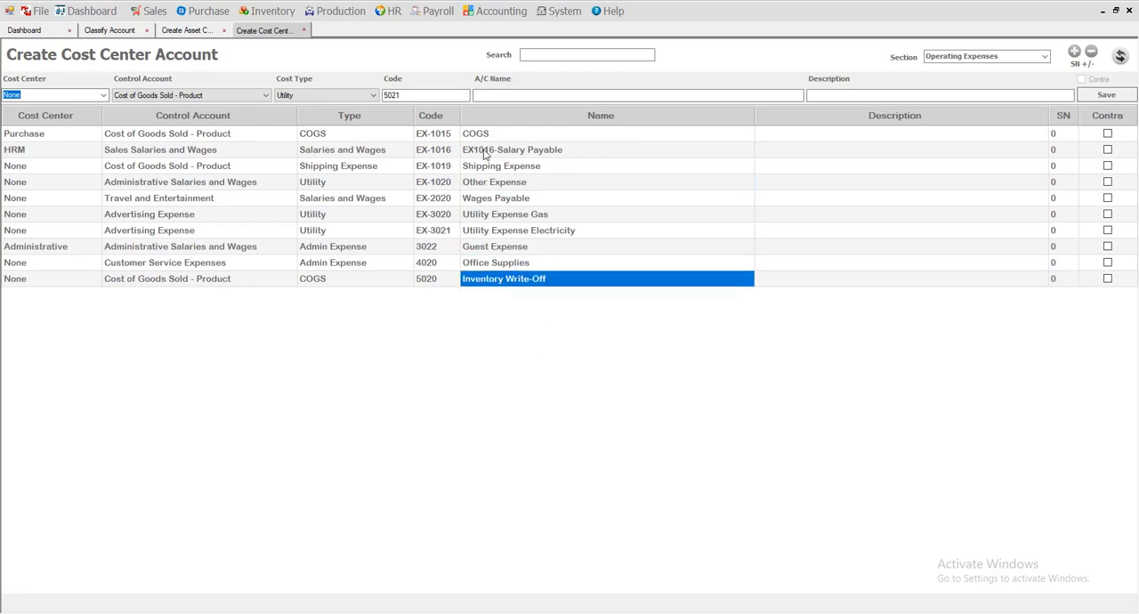
left_click(511, 94)
Open the Create Revenue Center Account form and set the new account's control account to Service Revenue.
left_click(488, 11)
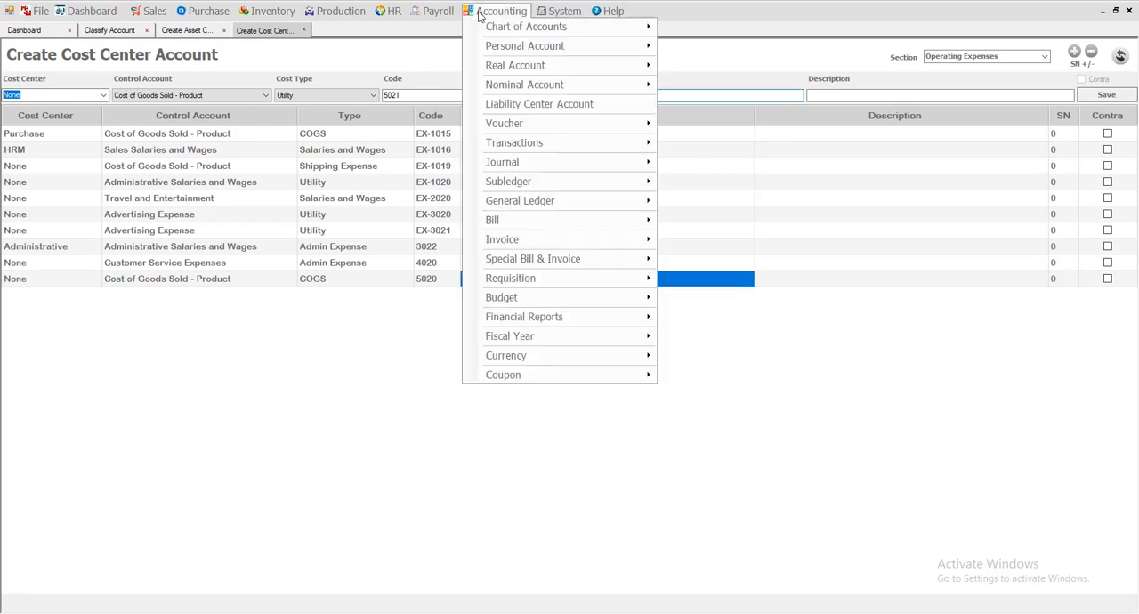
mouse_move(514, 91)
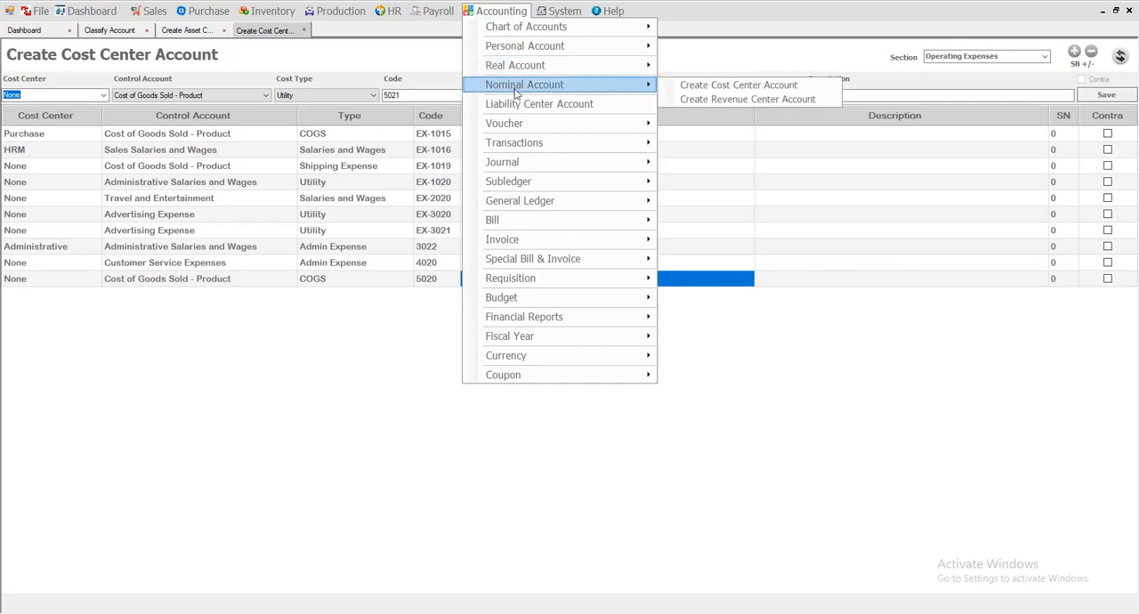
mouse_move(526, 71)
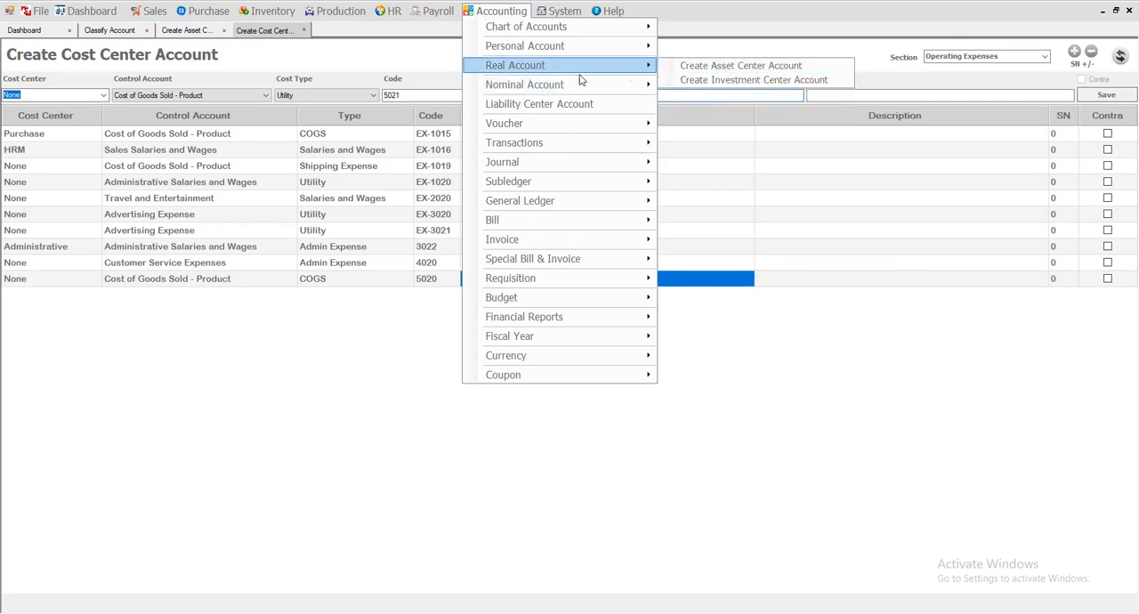
mouse_move(557, 84)
left_click(736, 99)
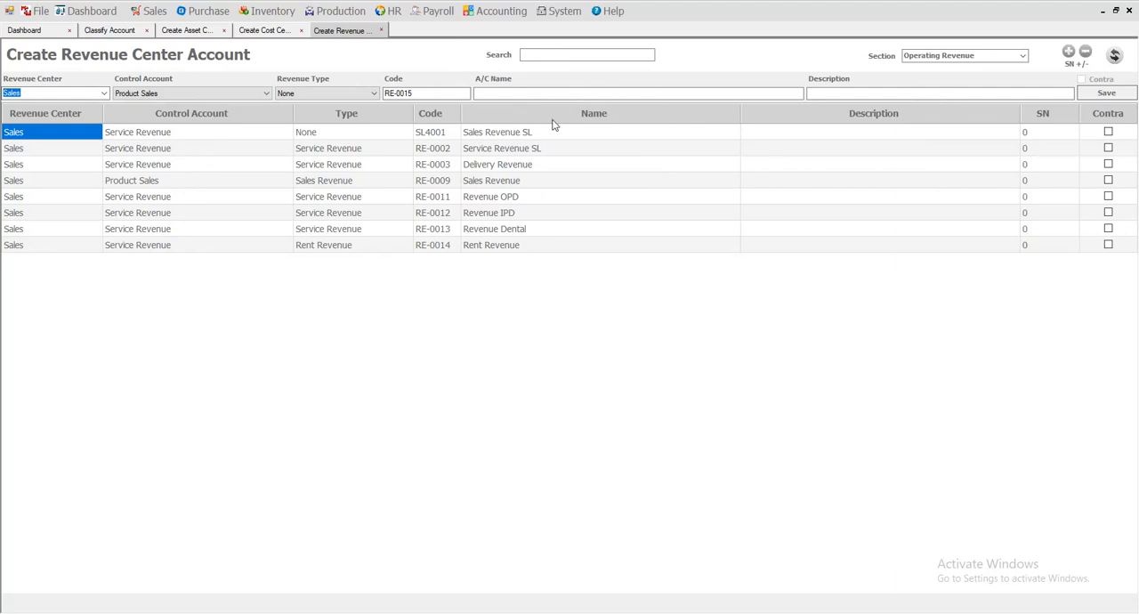
left_click(174, 98)
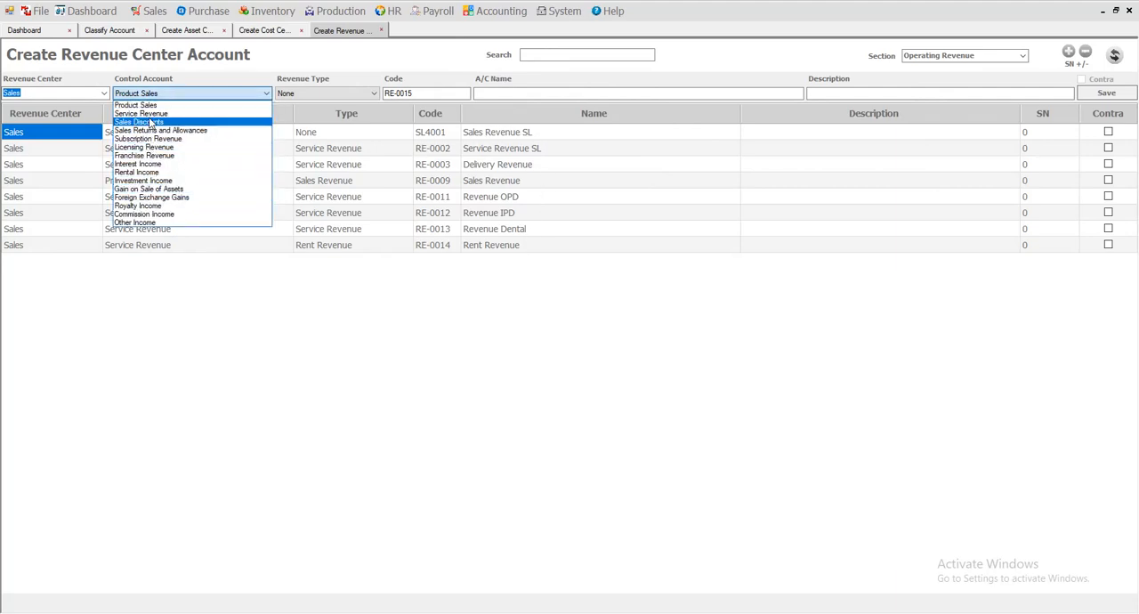
left_click(149, 114)
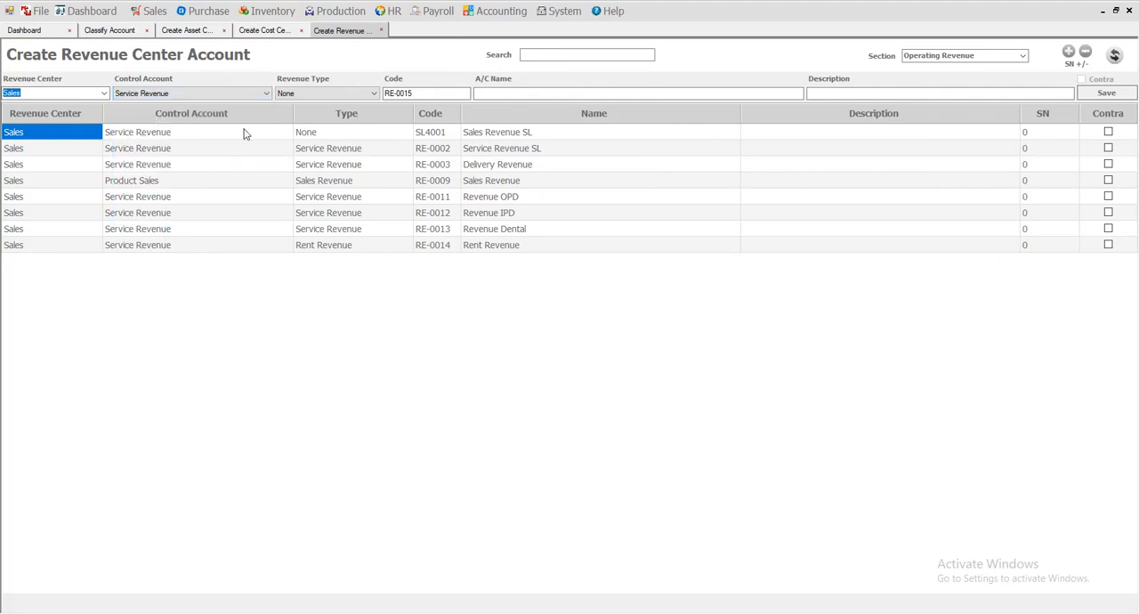
Examine the existing Sales Revenue SL, Service Revenue SL and Delivery Revenue accounts and the control account they share.
left_click(505, 136)
left_click(498, 150)
left_click(499, 166)
left_click(499, 150)
left_click(498, 134)
left_click(499, 150)
left_click(503, 166)
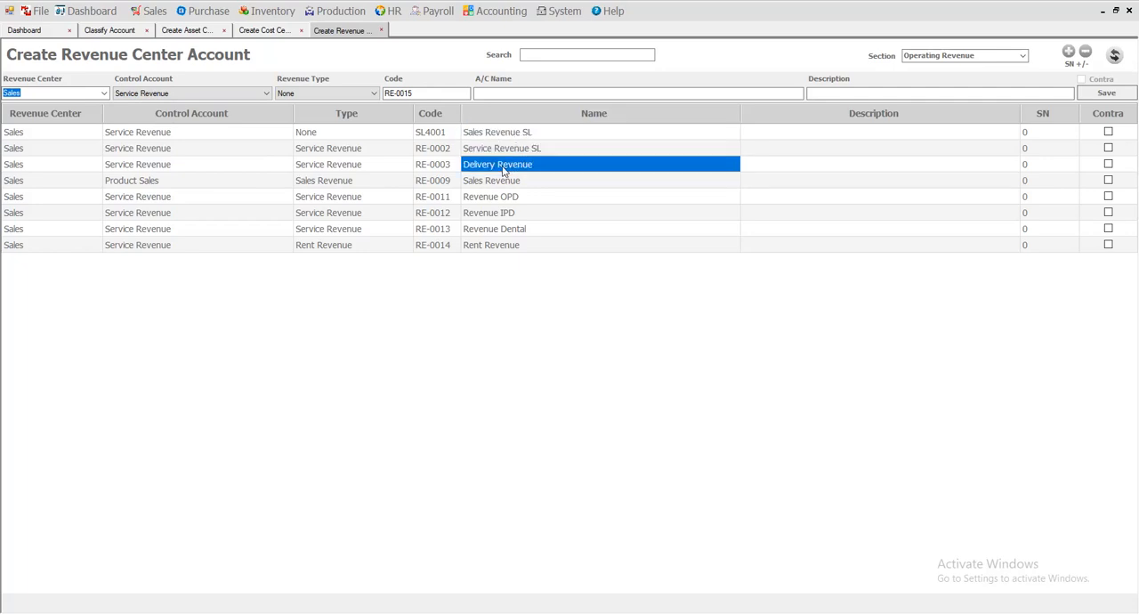
left_click(494, 133)
left_click(495, 149)
left_click(495, 166)
Compare the revenue control account options with the Sales Revenue SL and Service Revenue SL accounts.
left_click(197, 94)
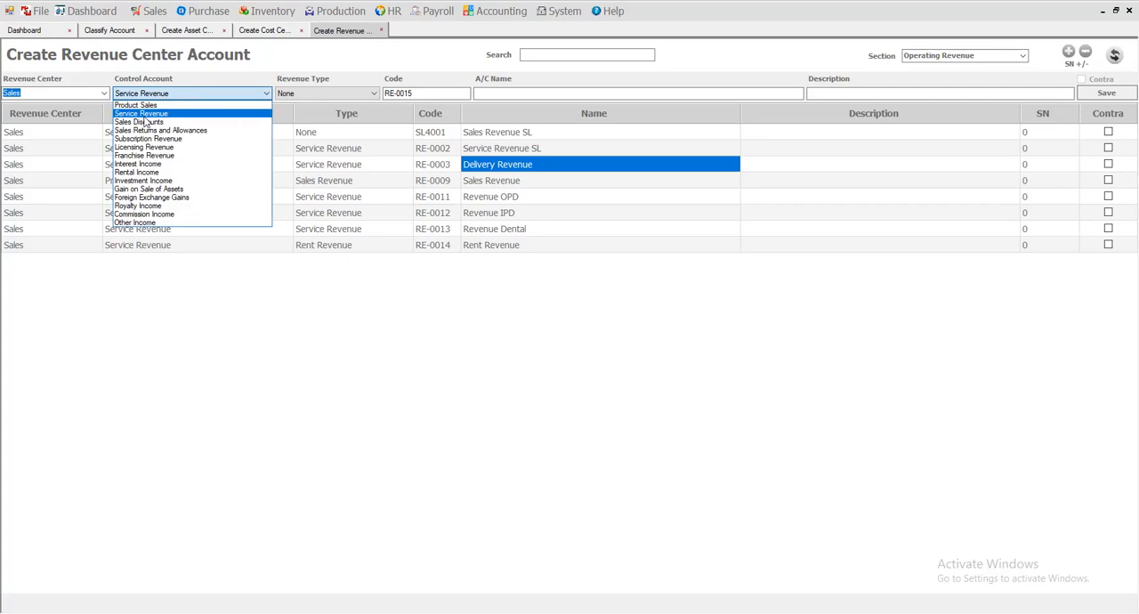
left_click(507, 149)
left_click(508, 133)
left_click(510, 150)
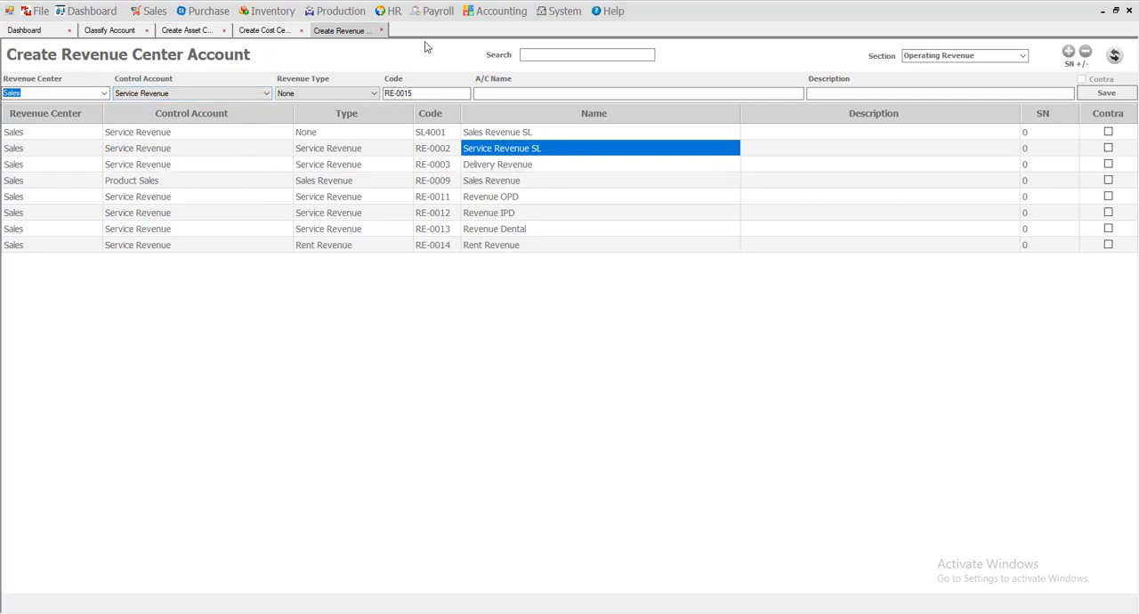
Open the liability center account form, view its existing Salary Payable account, and close the form.
left_click(502, 10)
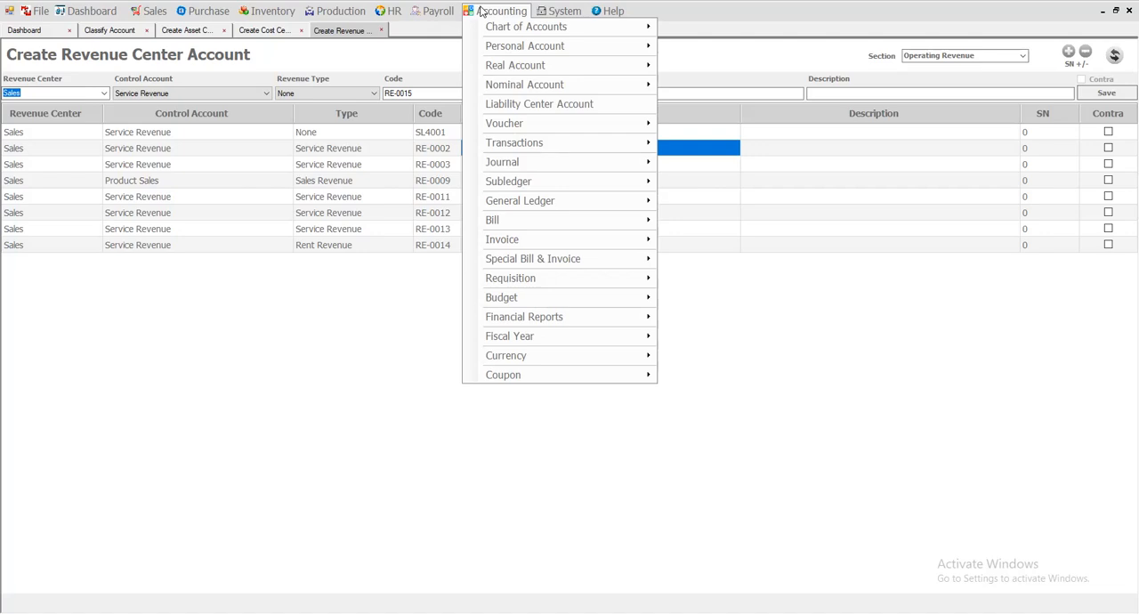
left_click(537, 104)
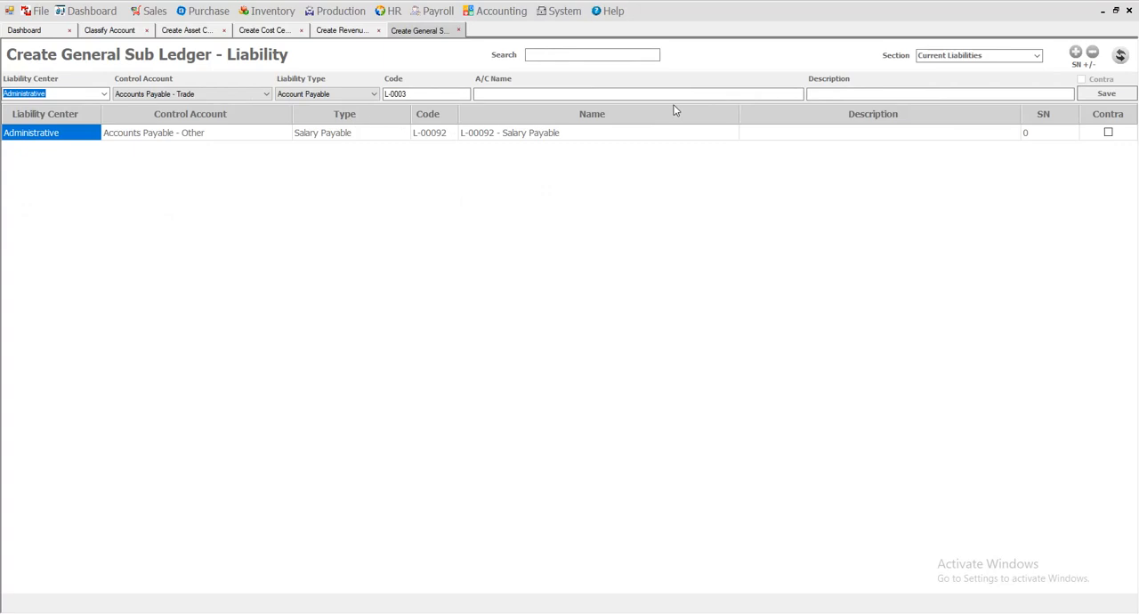
left_click(459, 30)
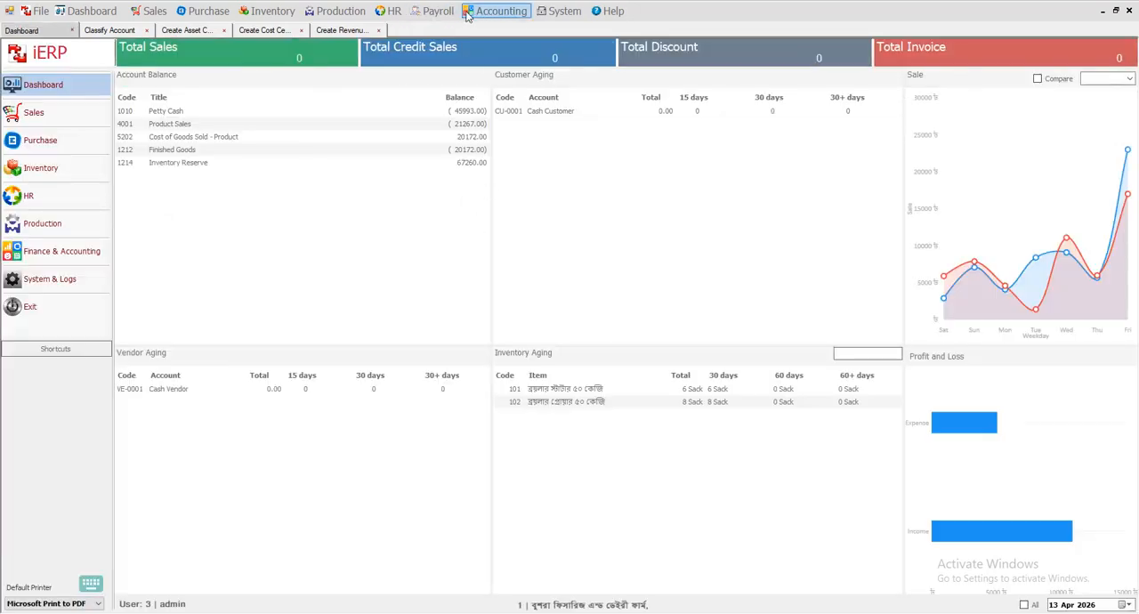
Review the personal, real and nominal account categories and open a new Create Asset Center Account form.
left_click(491, 11)
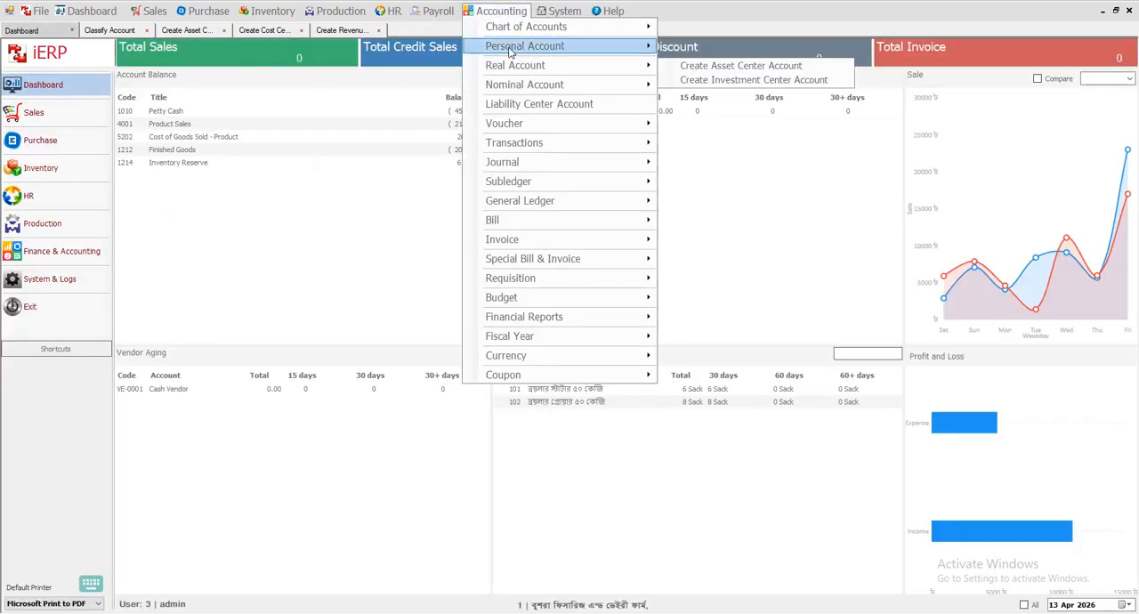
mouse_move(505, 73)
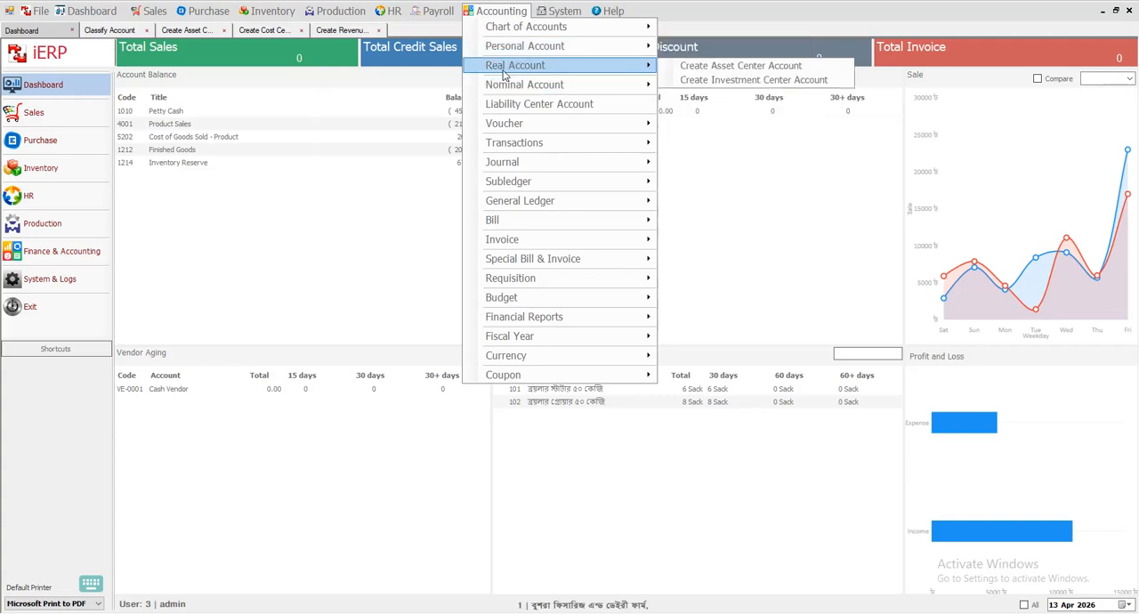
mouse_move(532, 87)
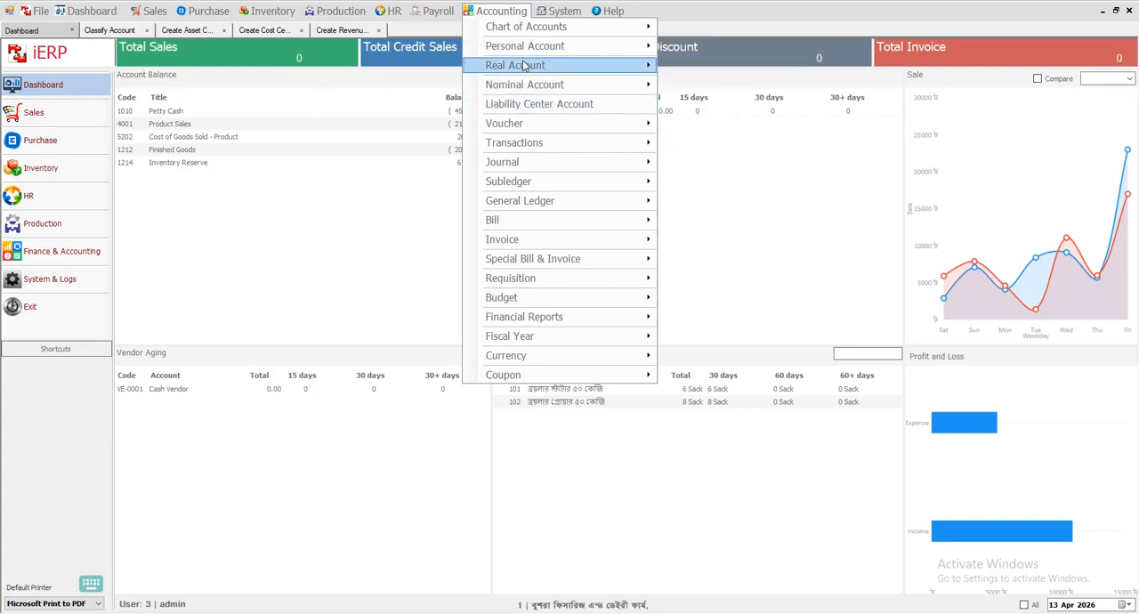
mouse_move(530, 29)
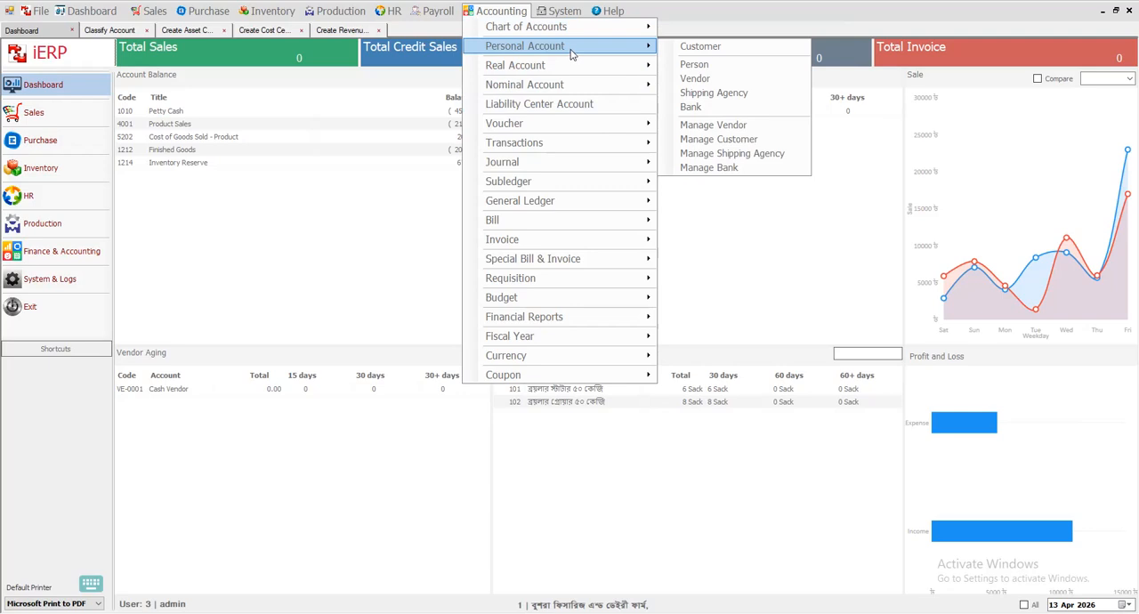
mouse_move(557, 70)
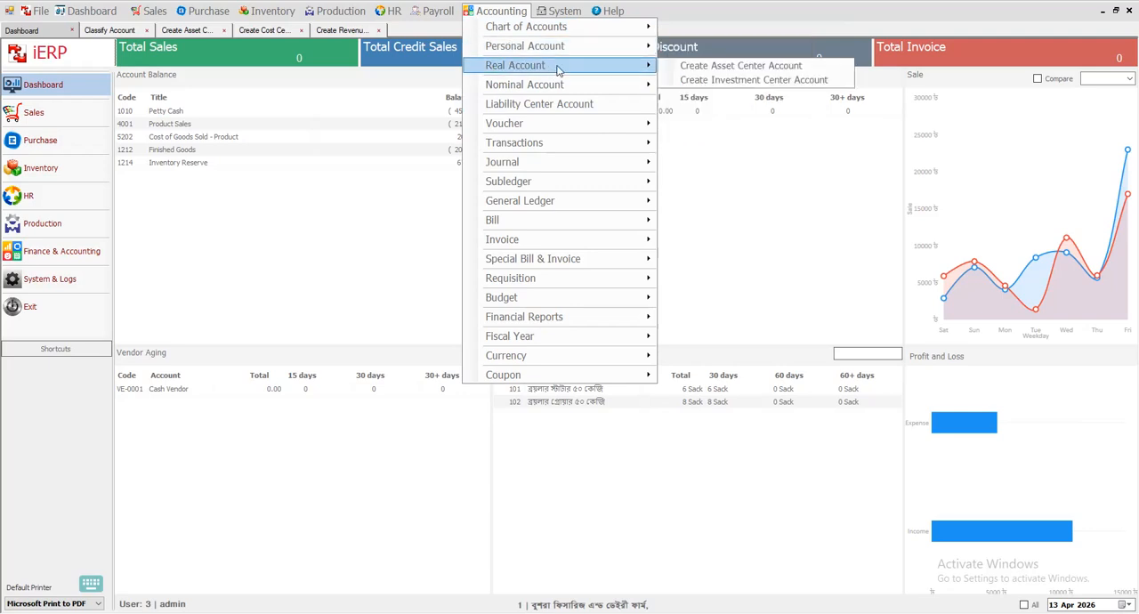
left_click(754, 68)
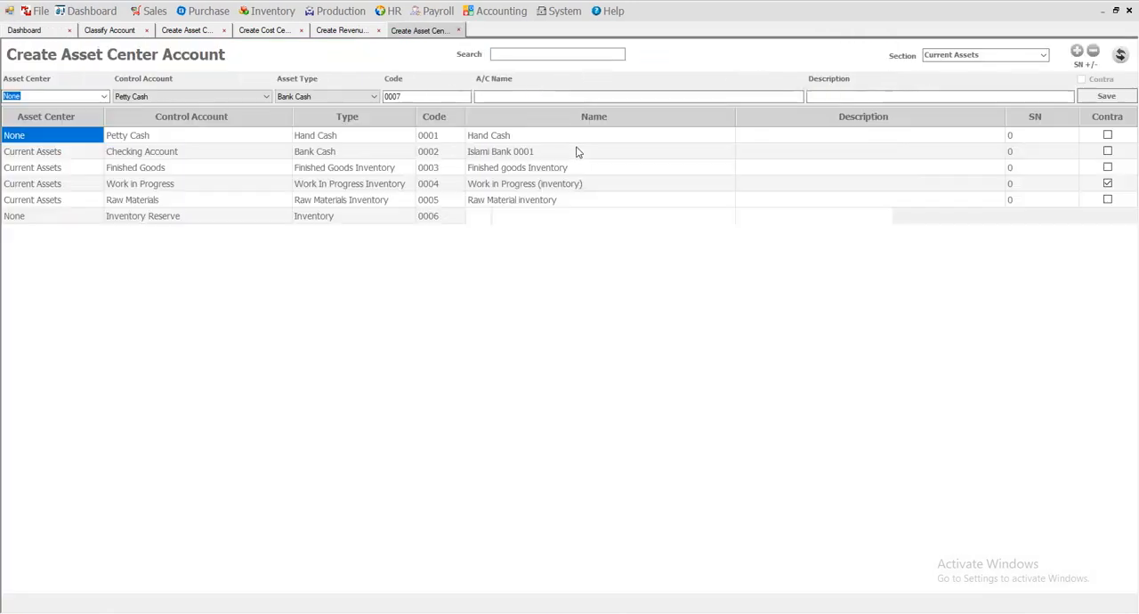
Open the Islami Bank asset account for editing, inspect its code and account name, and close it without saving.
left_click(504, 154)
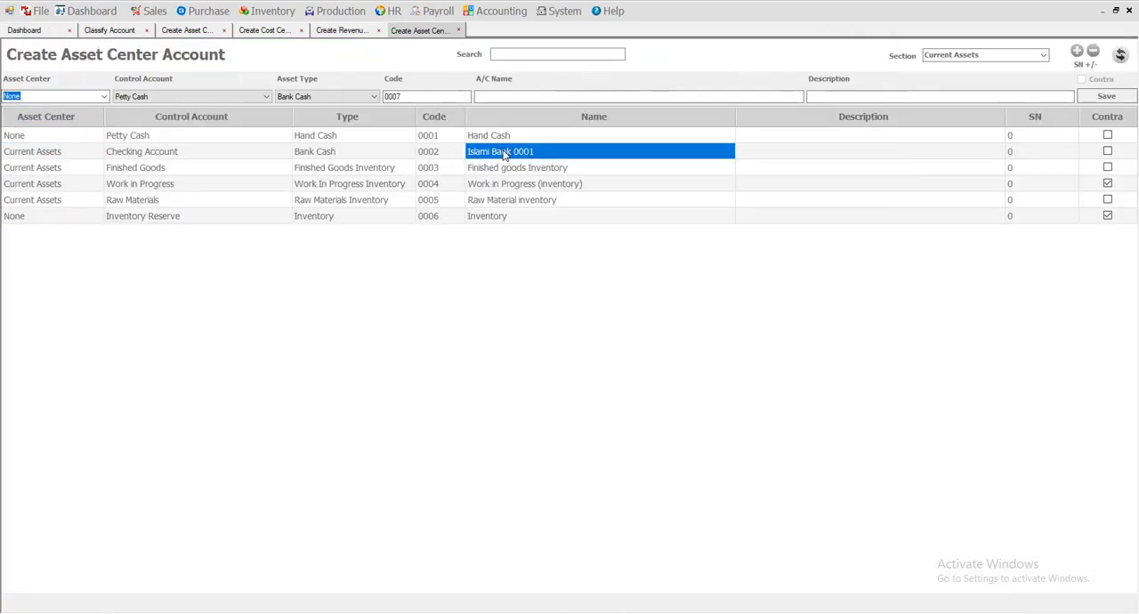
right_click(504, 153)
left_click(532, 156)
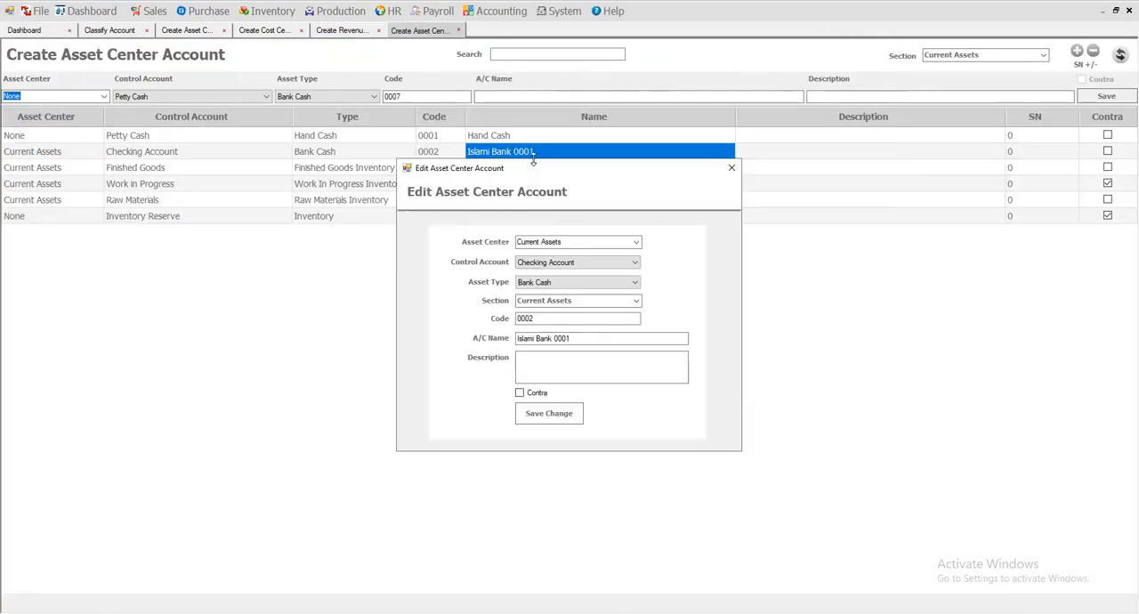
left_click(558, 336)
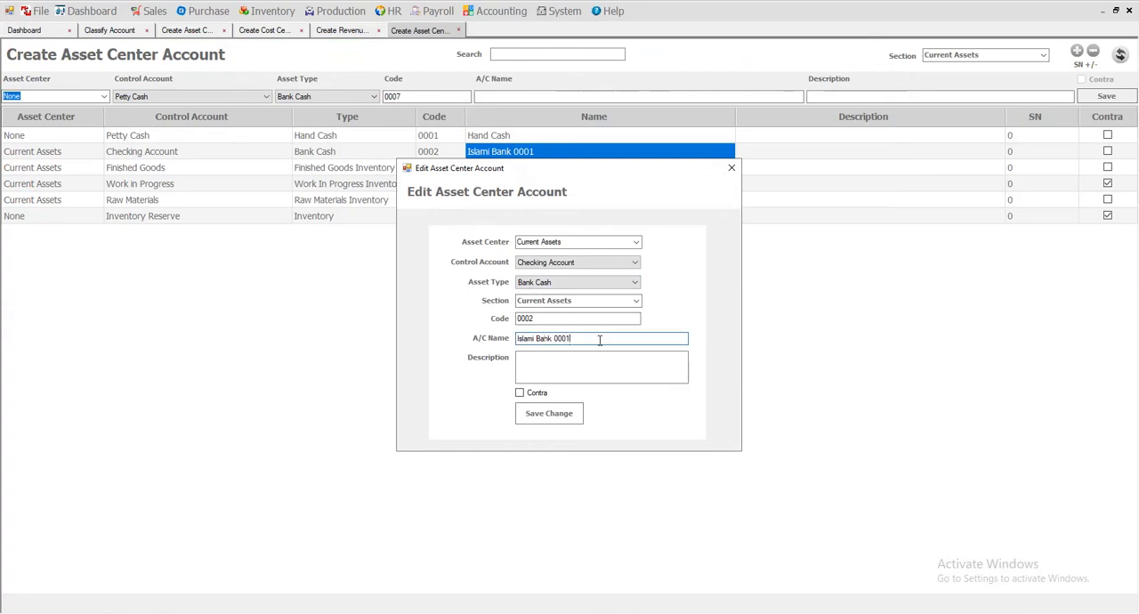
left_click(526, 318)
left_click(531, 339)
left_click(537, 338)
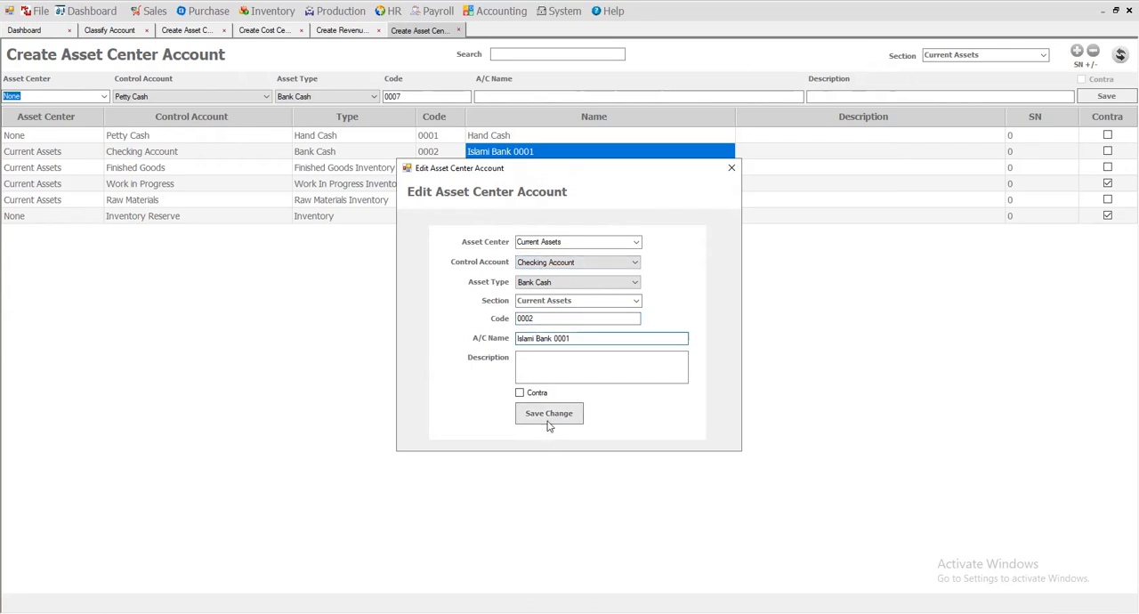
left_click(731, 168)
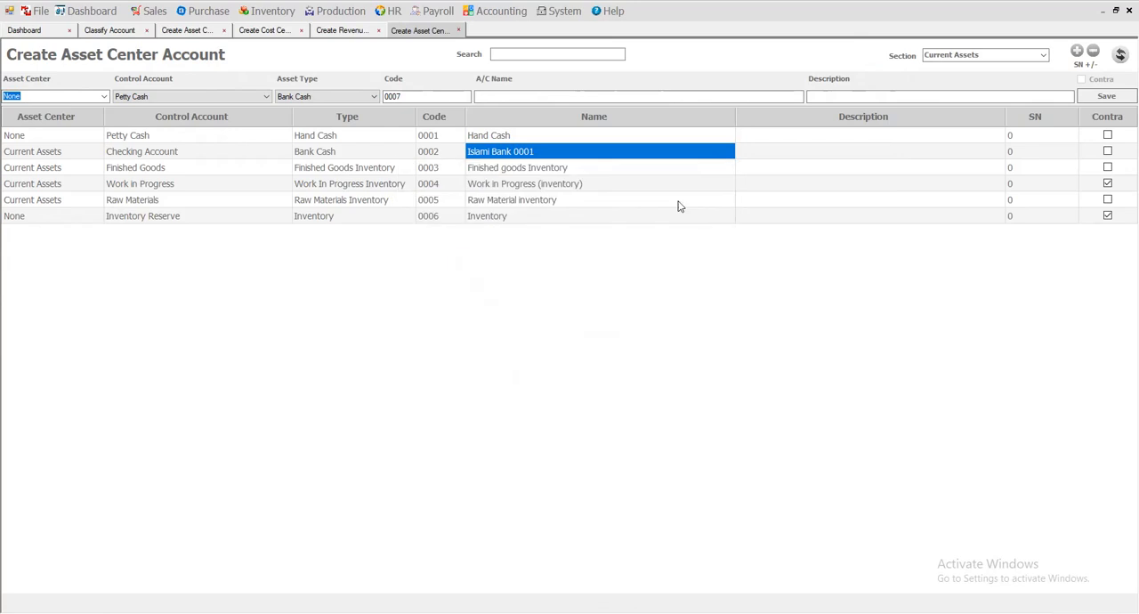
Review the real account creation options, check the Bank Cash asset type, and activate the new asset account's name field.
left_click(498, 11)
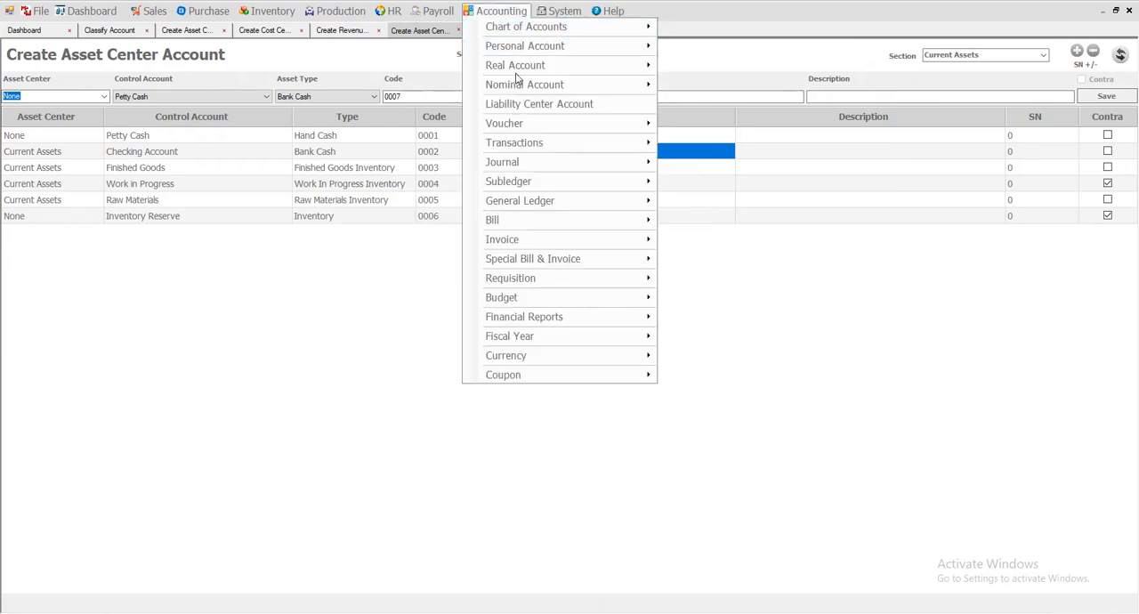
mouse_move(529, 32)
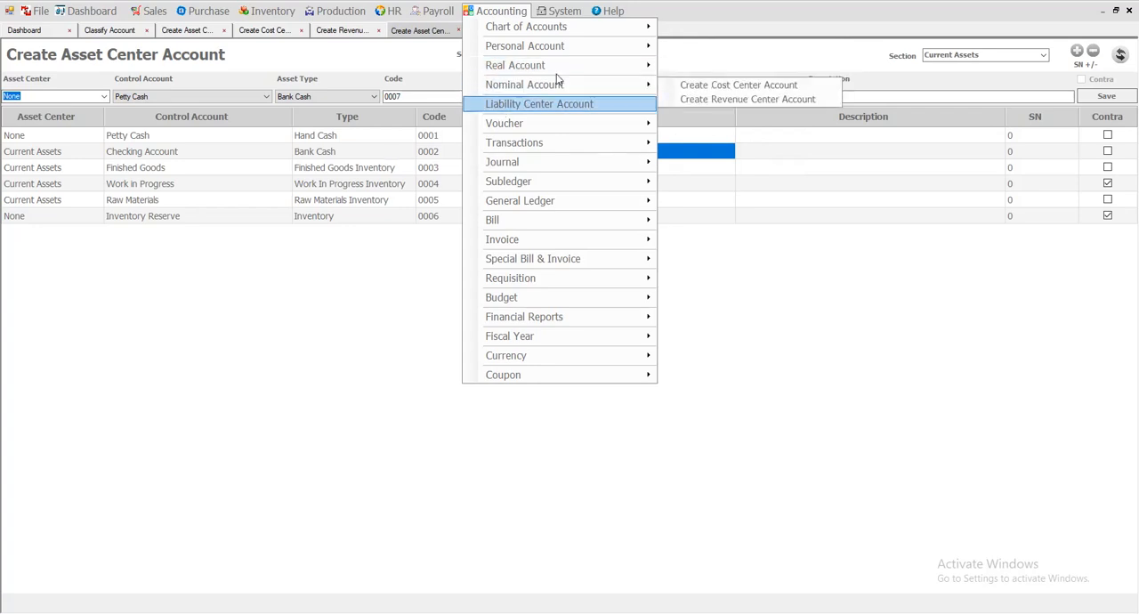
mouse_move(554, 66)
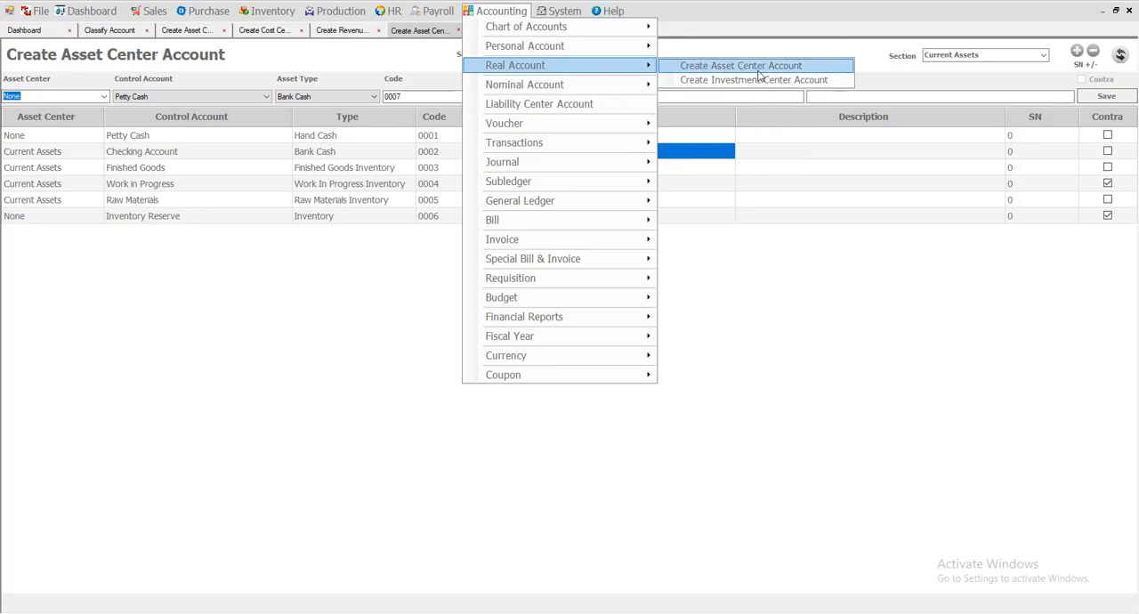
left_click(405, 153)
left_click(497, 96)
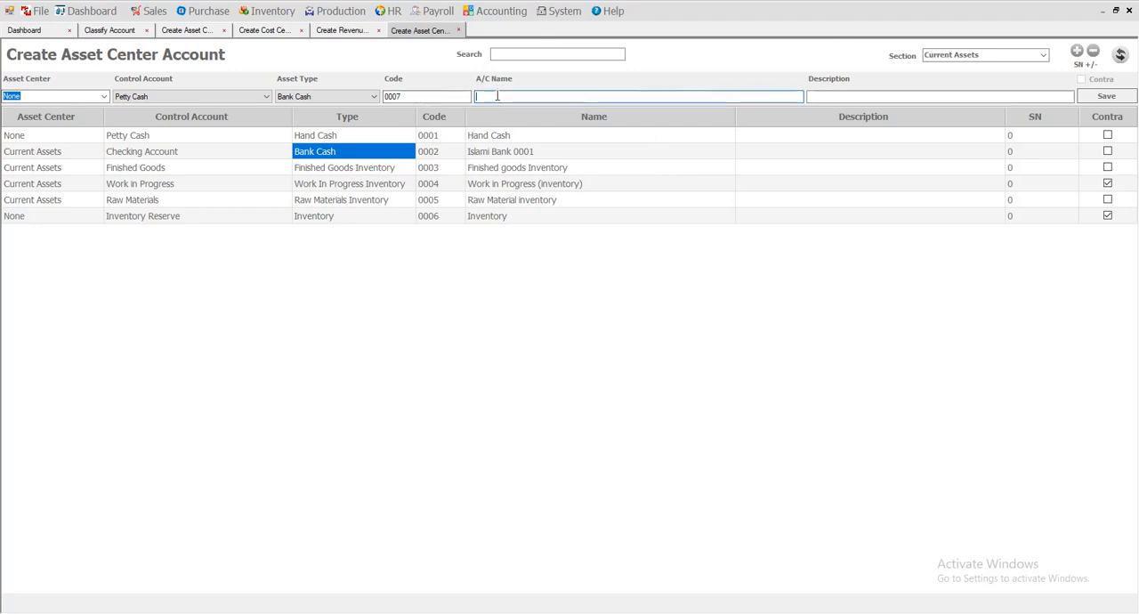